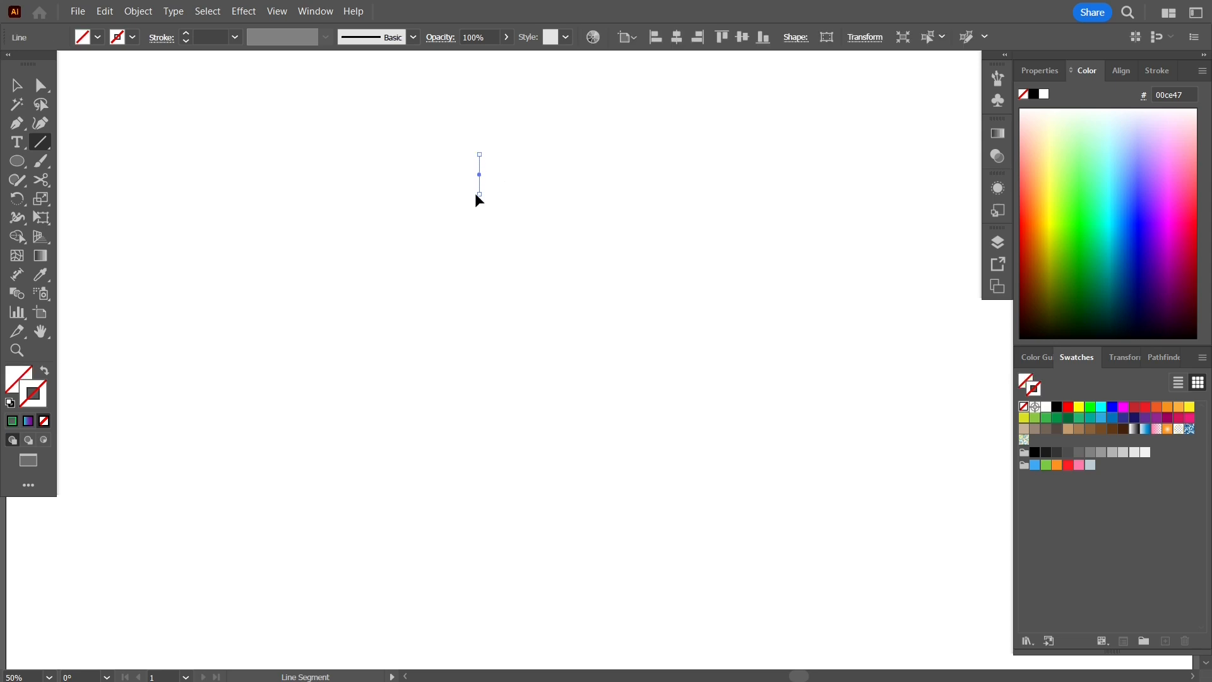
Give the short vertical line an 8 pt black stroke with round caps
click(1151, 68)
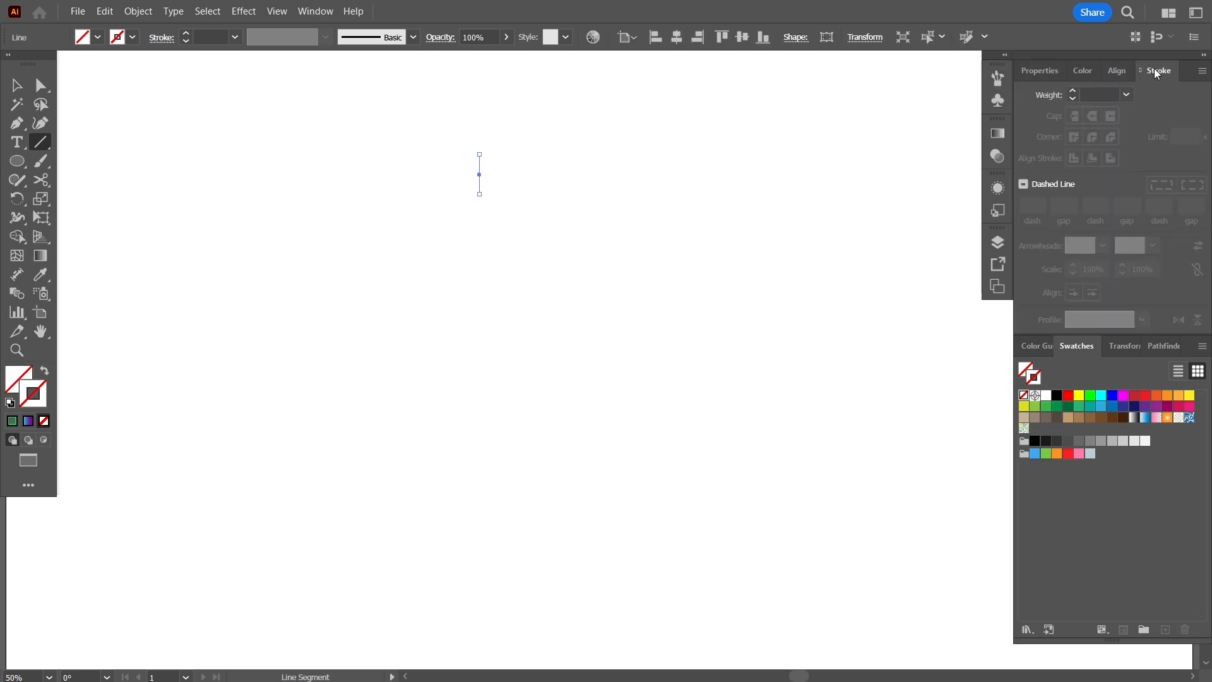
click(1074, 91)
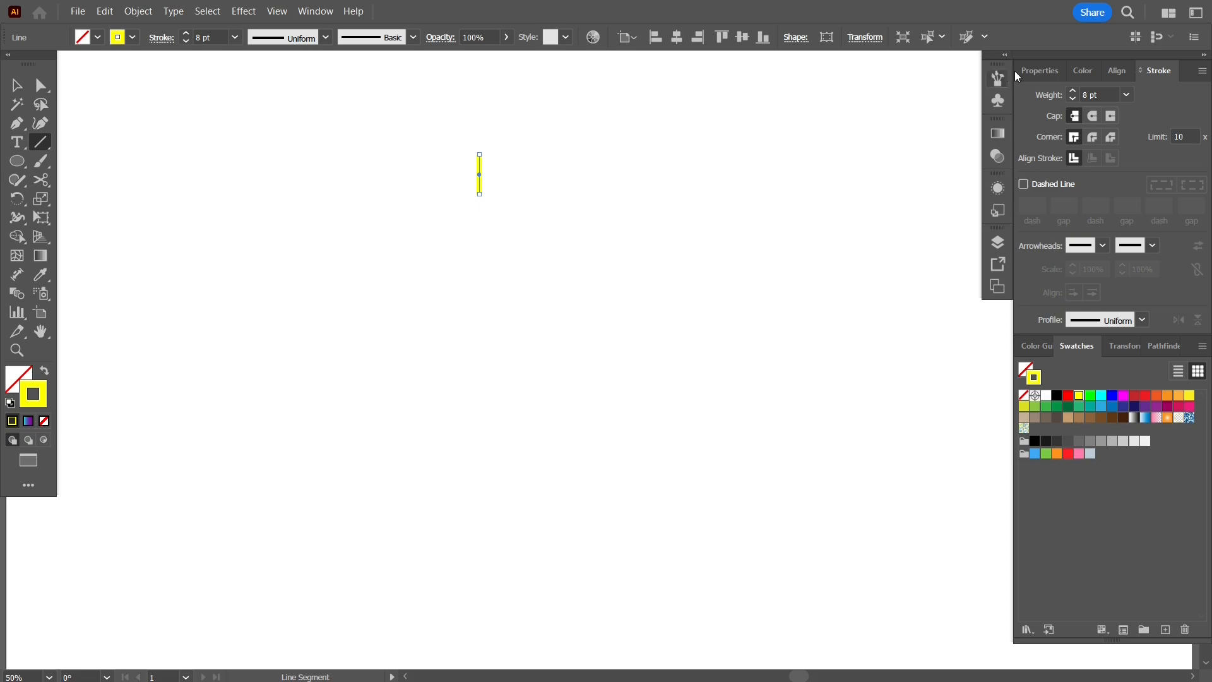
click(1082, 70)
click(1035, 94)
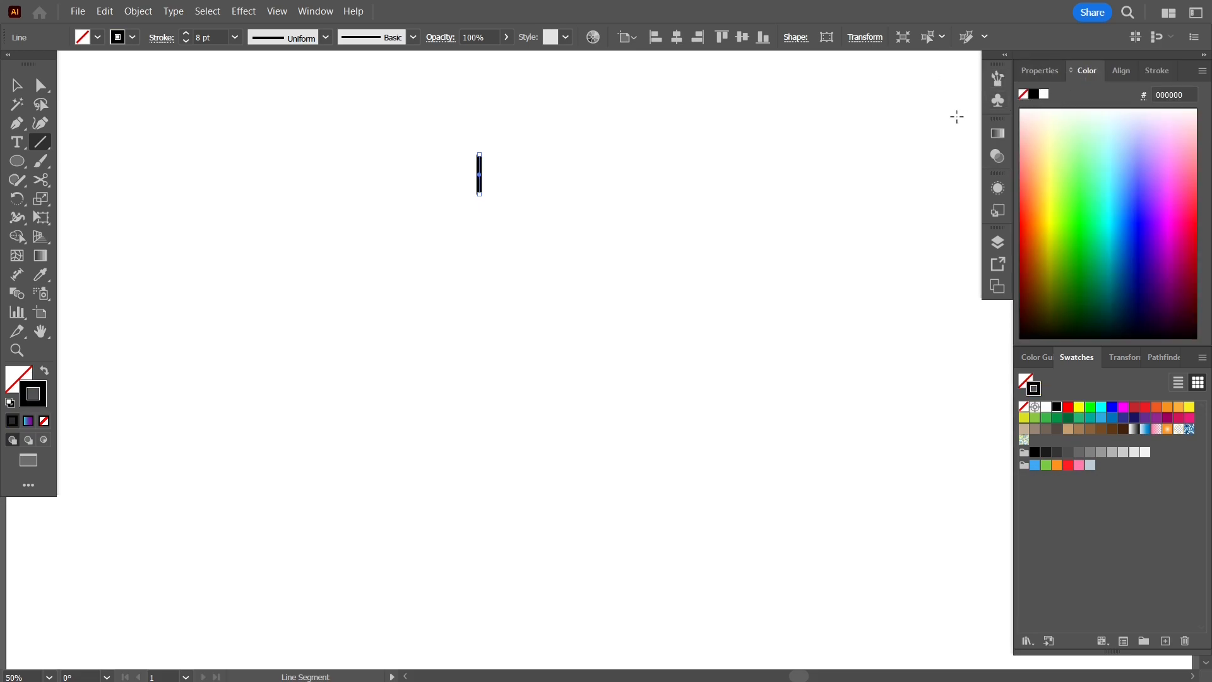
click(1170, 70)
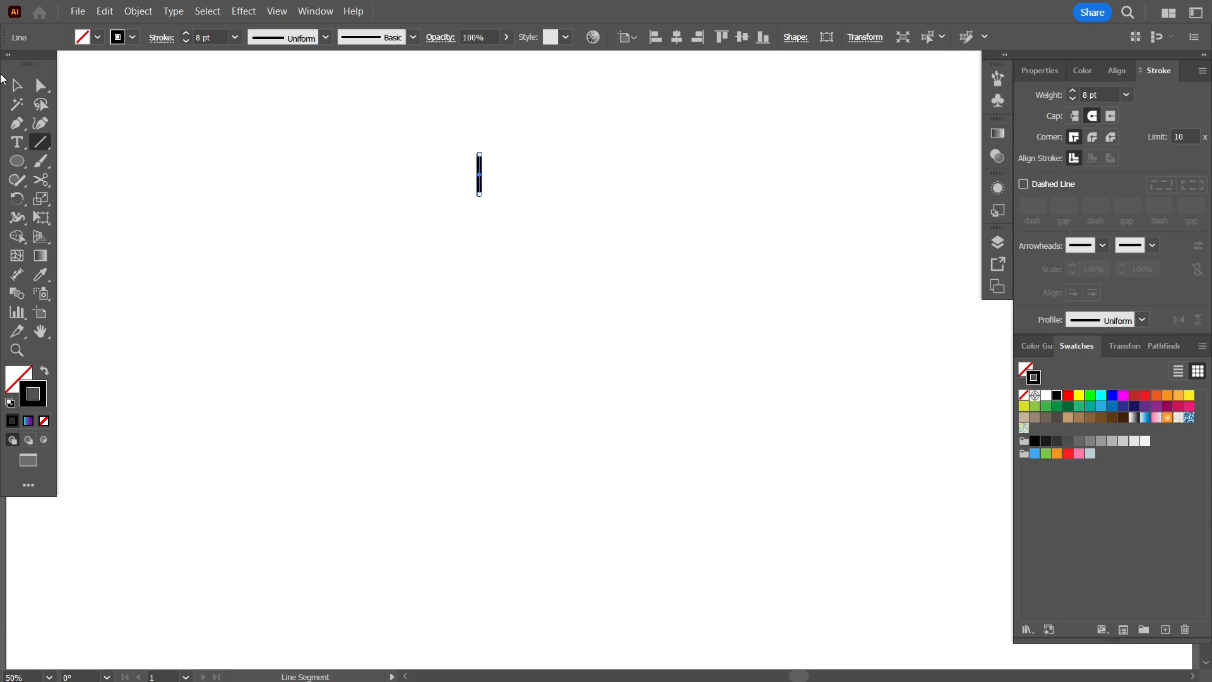
click(17, 85)
click(509, 247)
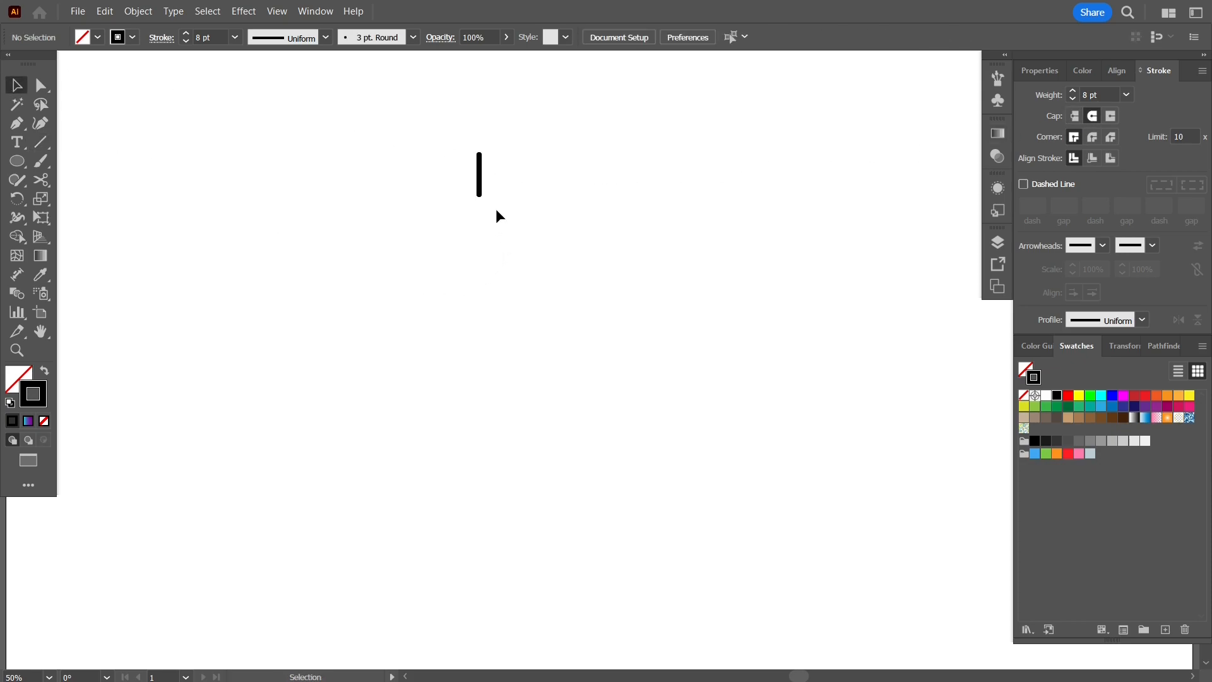
Duplicate the vertical line straight below the original, leaving a wide gap, and group the two lines
click(481, 187)
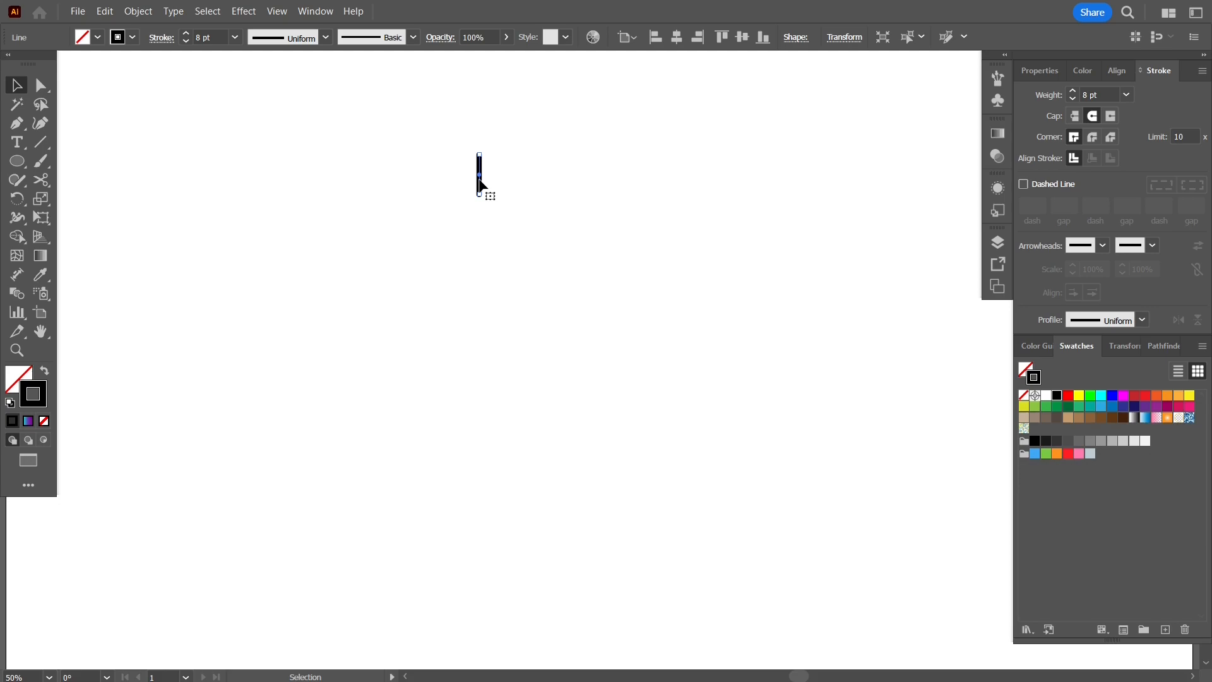
key(a)
key(v)
key(a)
key(v)
scroll(486, 180, up, 1)
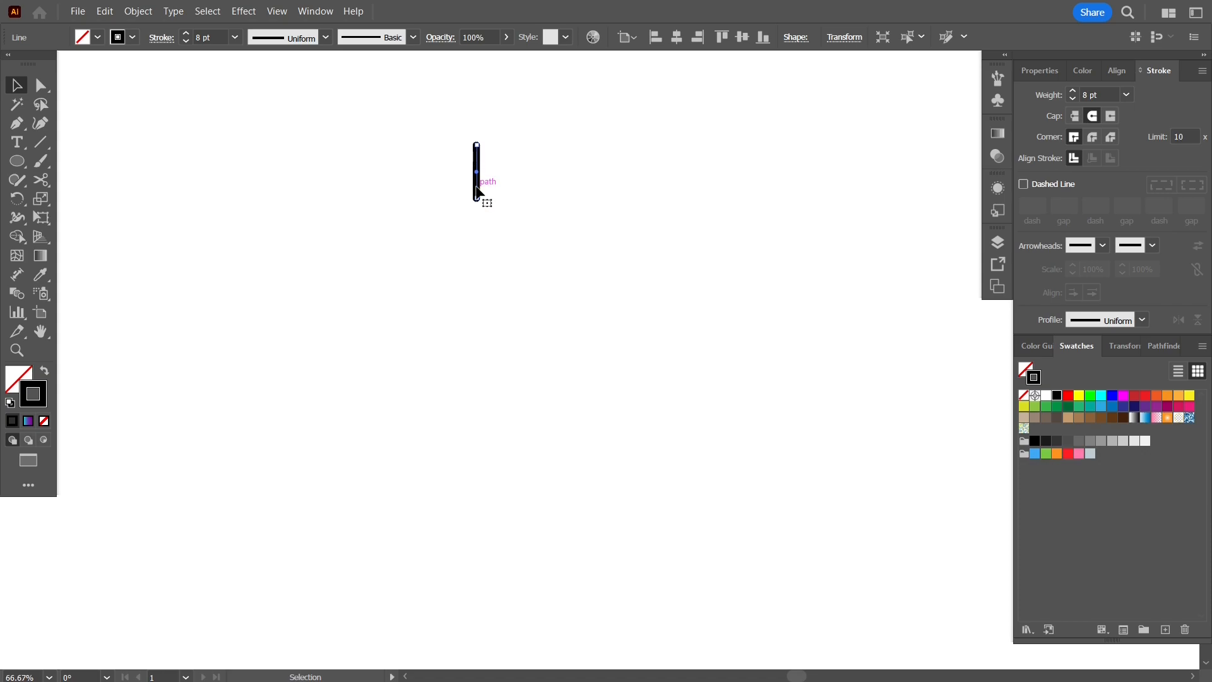
drag(478, 191, 476, 502)
drag(428, 116, 565, 600)
key(ctrl+g)
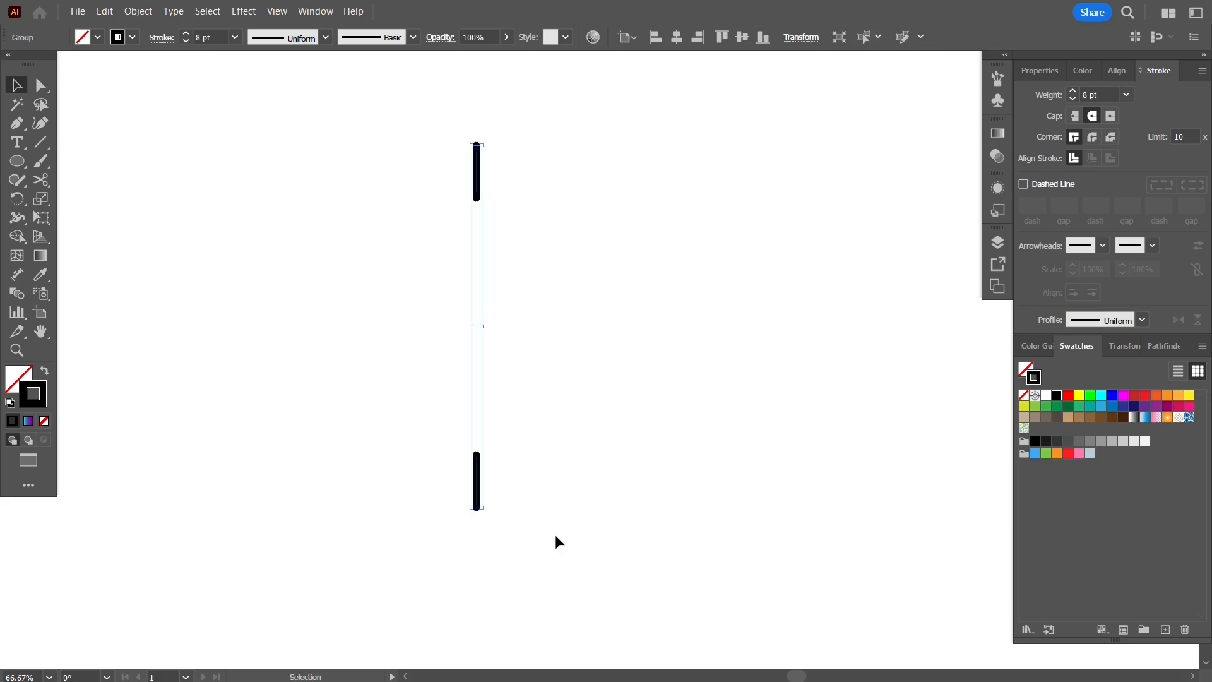
click(17, 200)
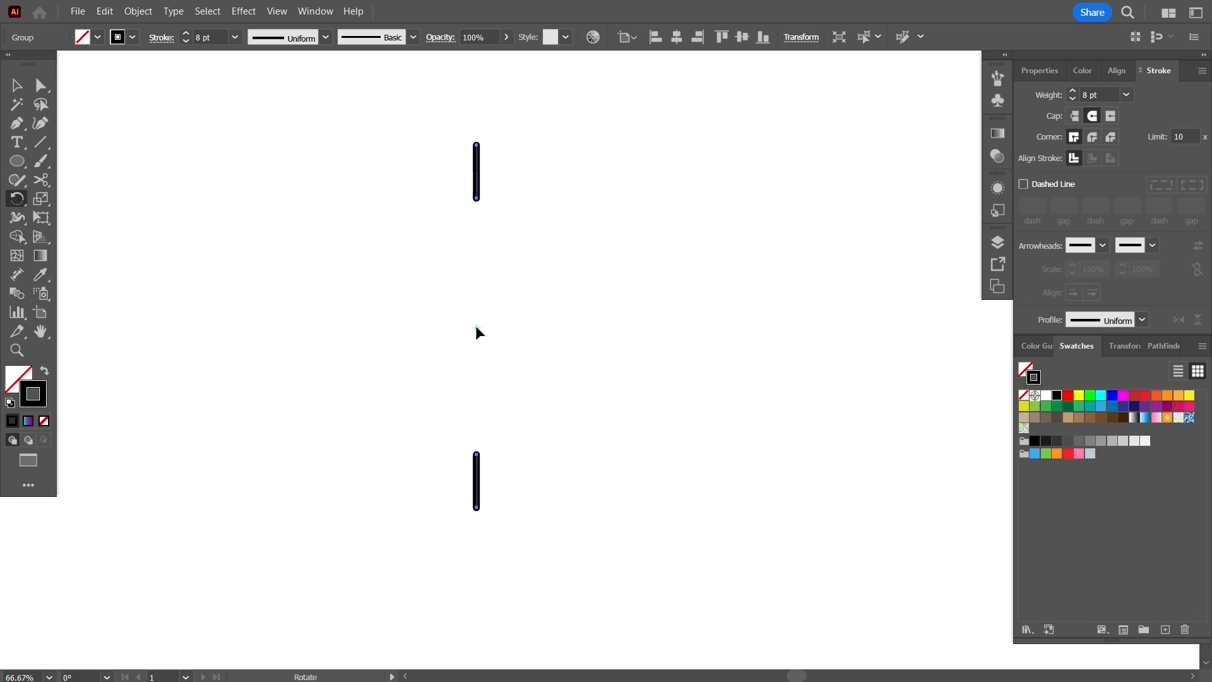
ctrl+click(475, 325)
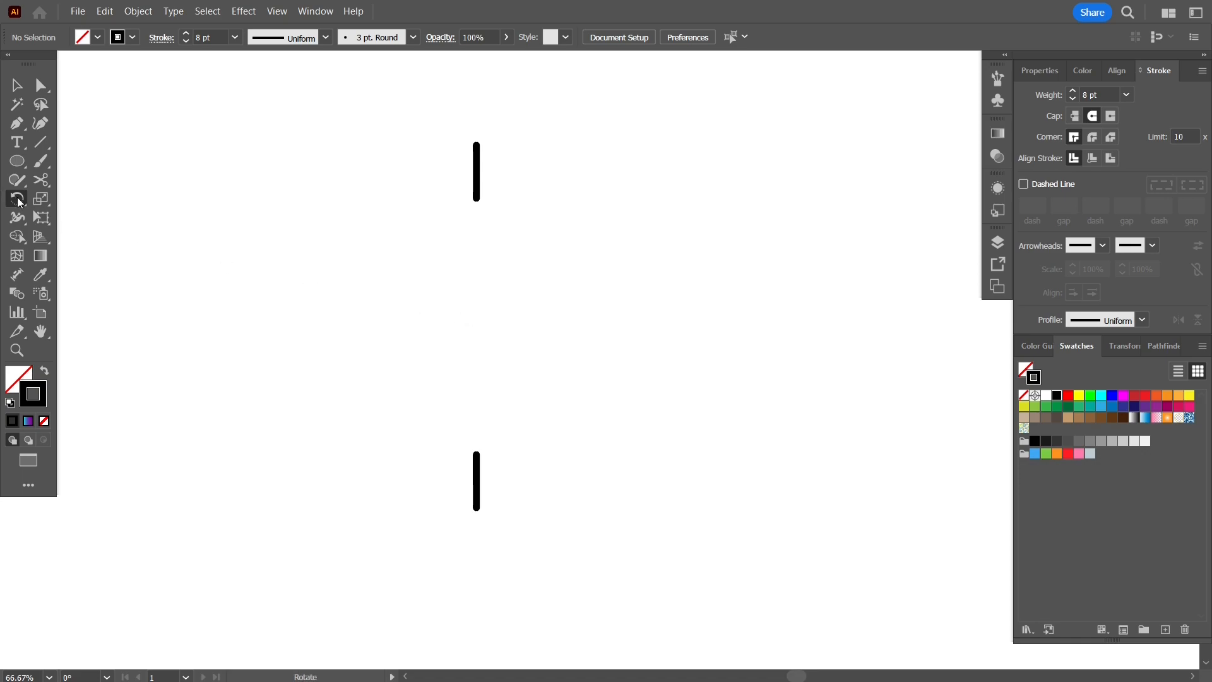
key(v)
click(476, 165)
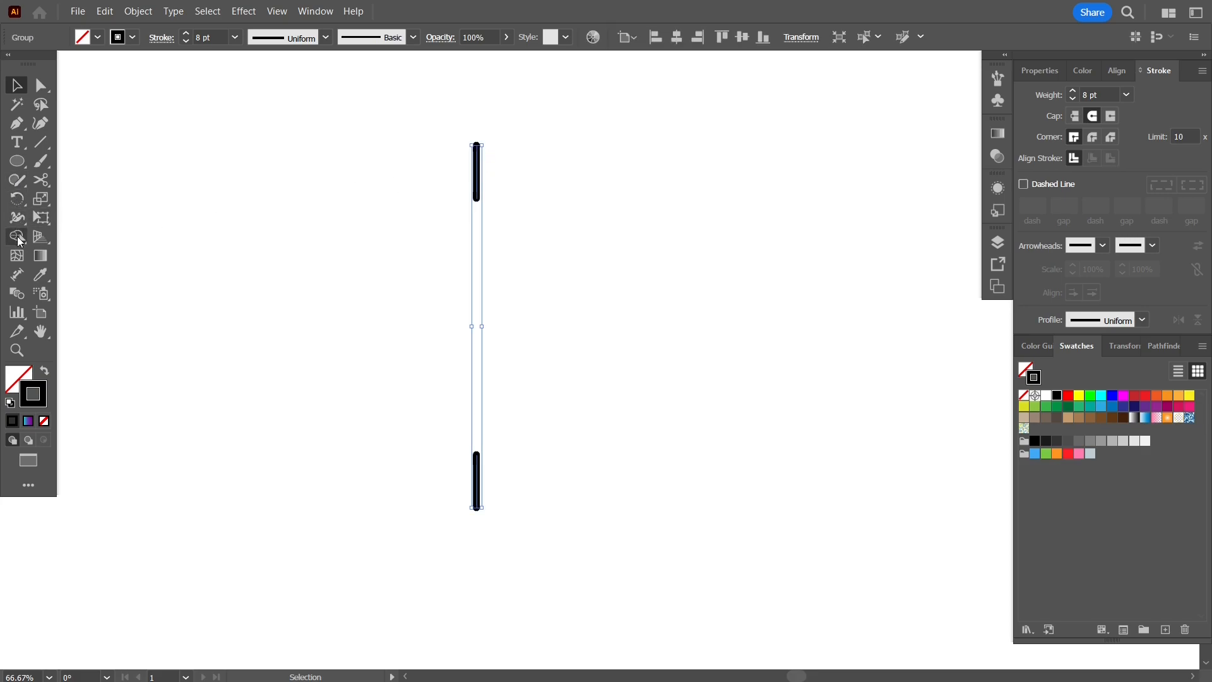
Create a copy of the grouped line pair rotated 30° about the midpoint between the two lines
click(15, 199)
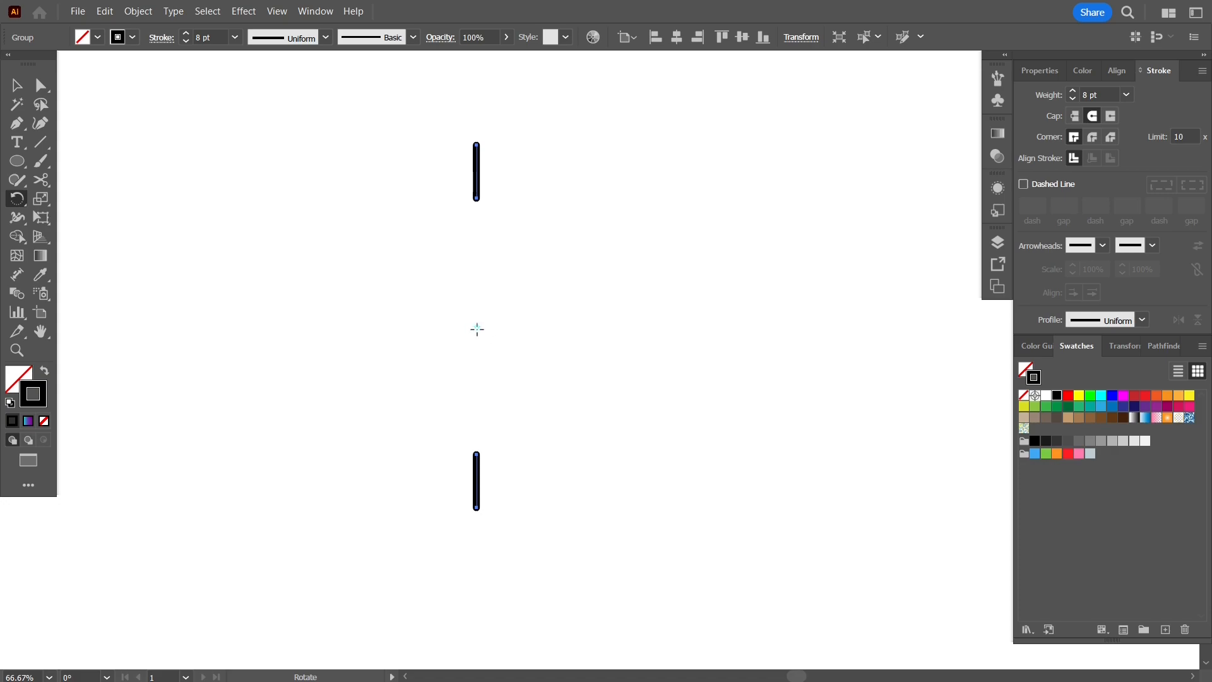
alt+click(477, 327)
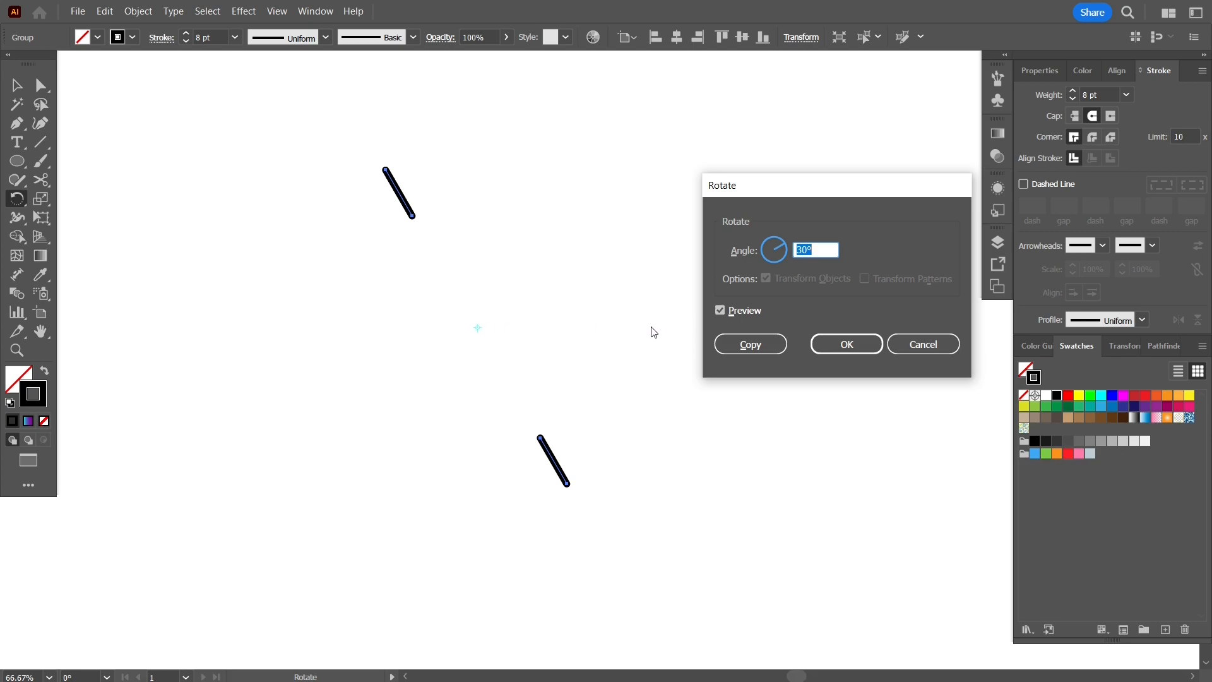
click(742, 348)
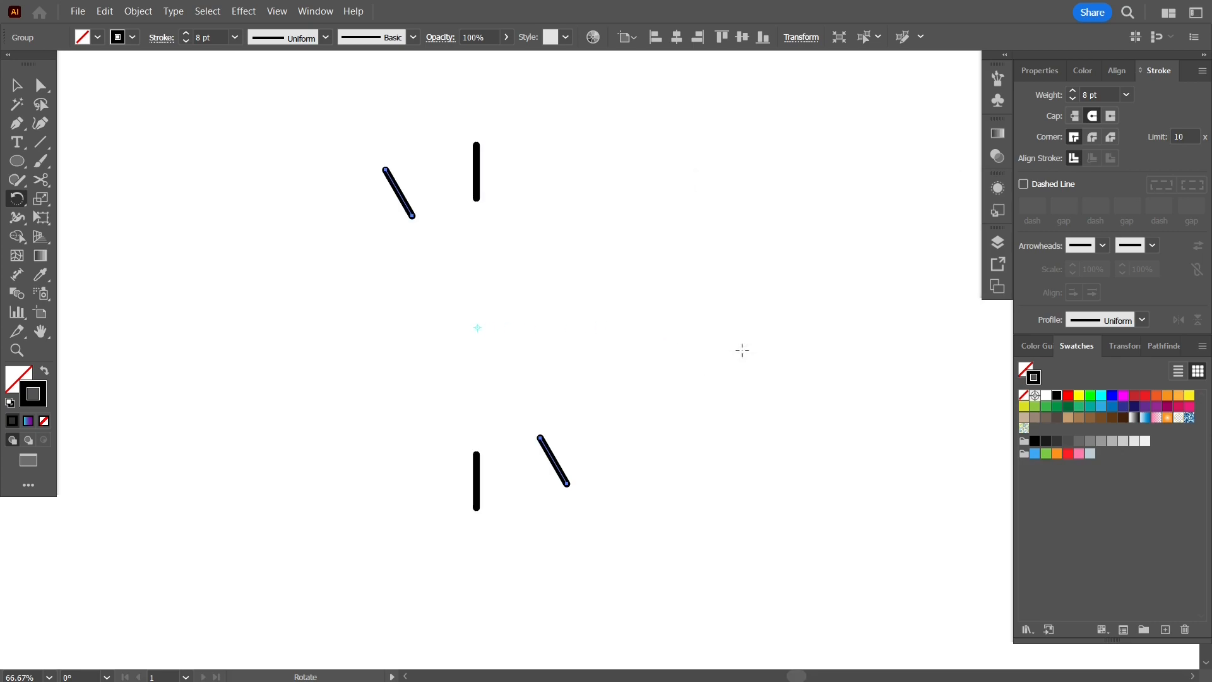
Repeat the rotated copy until twelve evenly spaced hour marks complete the circle
key(ctrl+d)
key(ctrl+d)
key(ctrl+d)
key(ctrl+d)
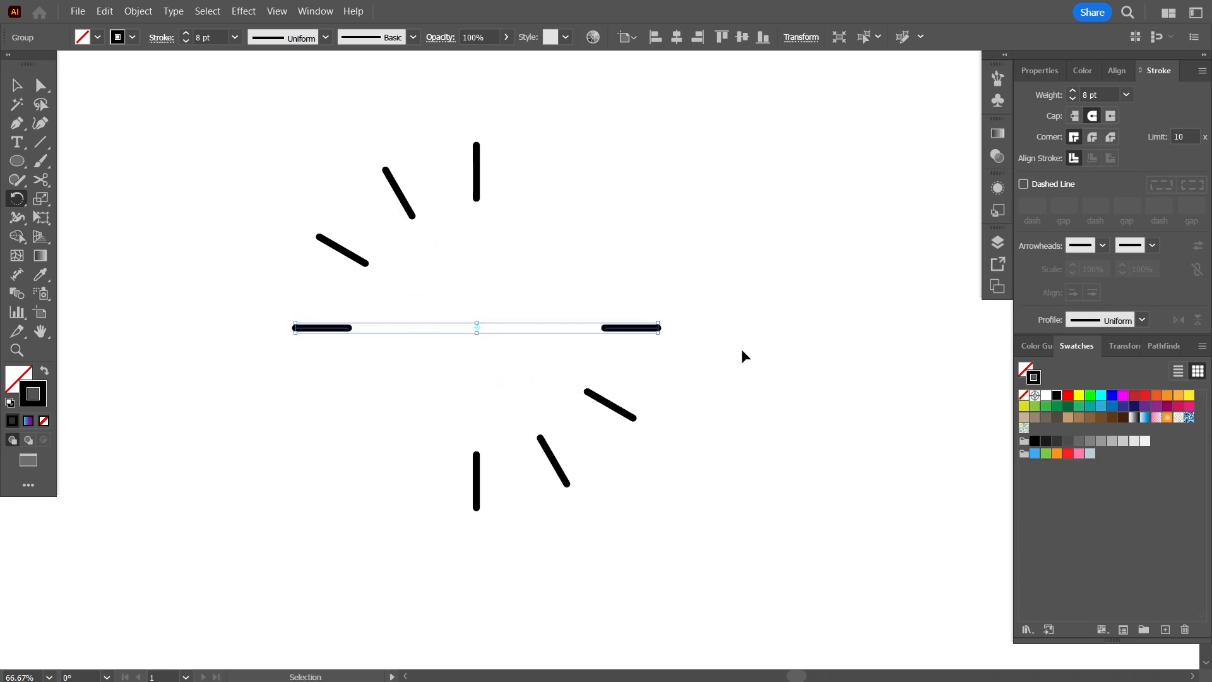
key(ctrl+d)
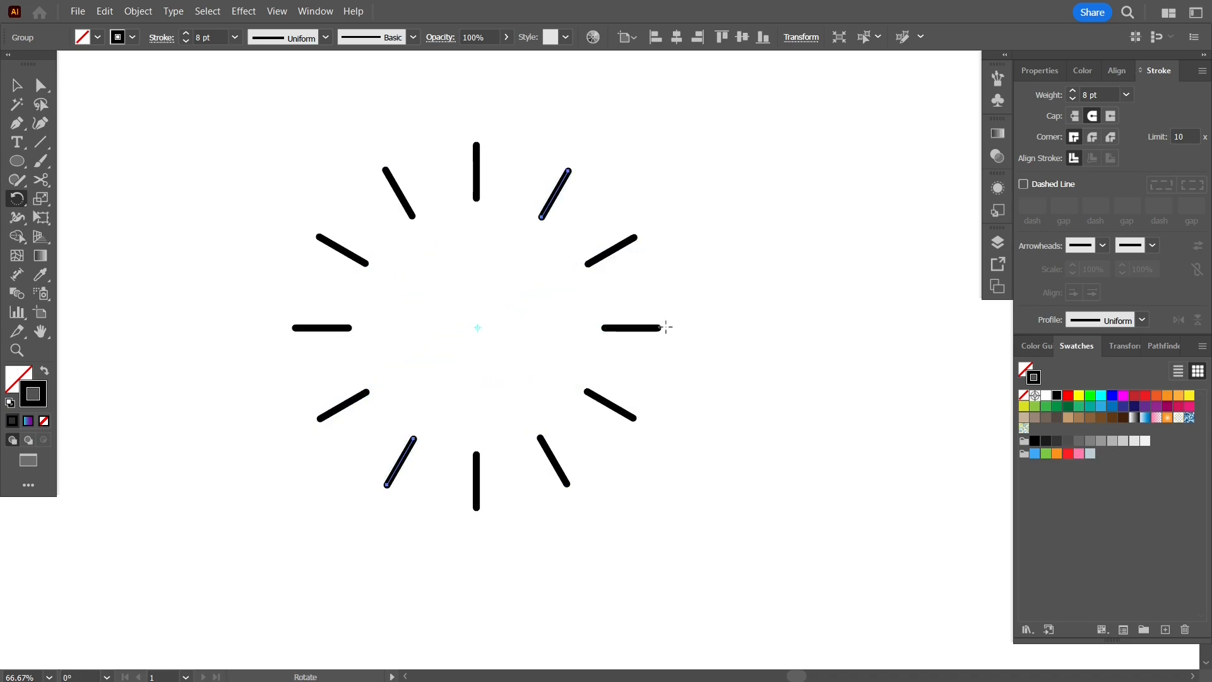
Move all twelve hour marks together slightly to the right and group them
click(16, 85)
drag(190, 113, 740, 518)
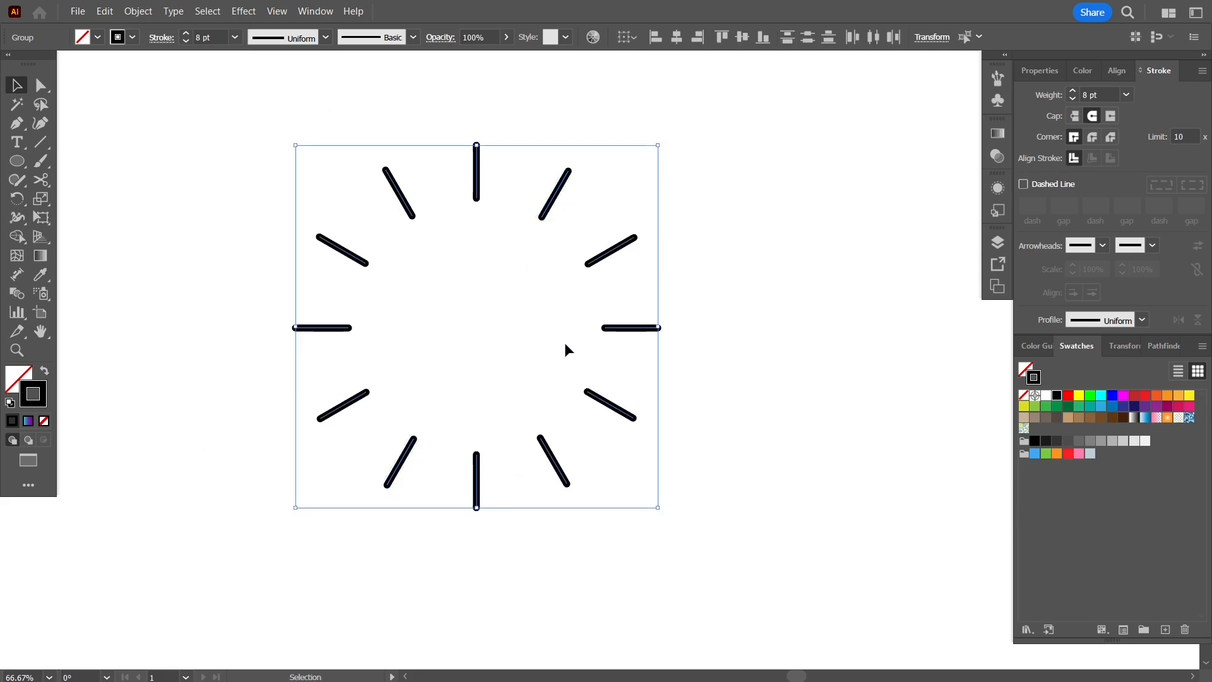
drag(620, 330, 680, 335)
key(ctrl+g)
drag(437, 283, 456, 305)
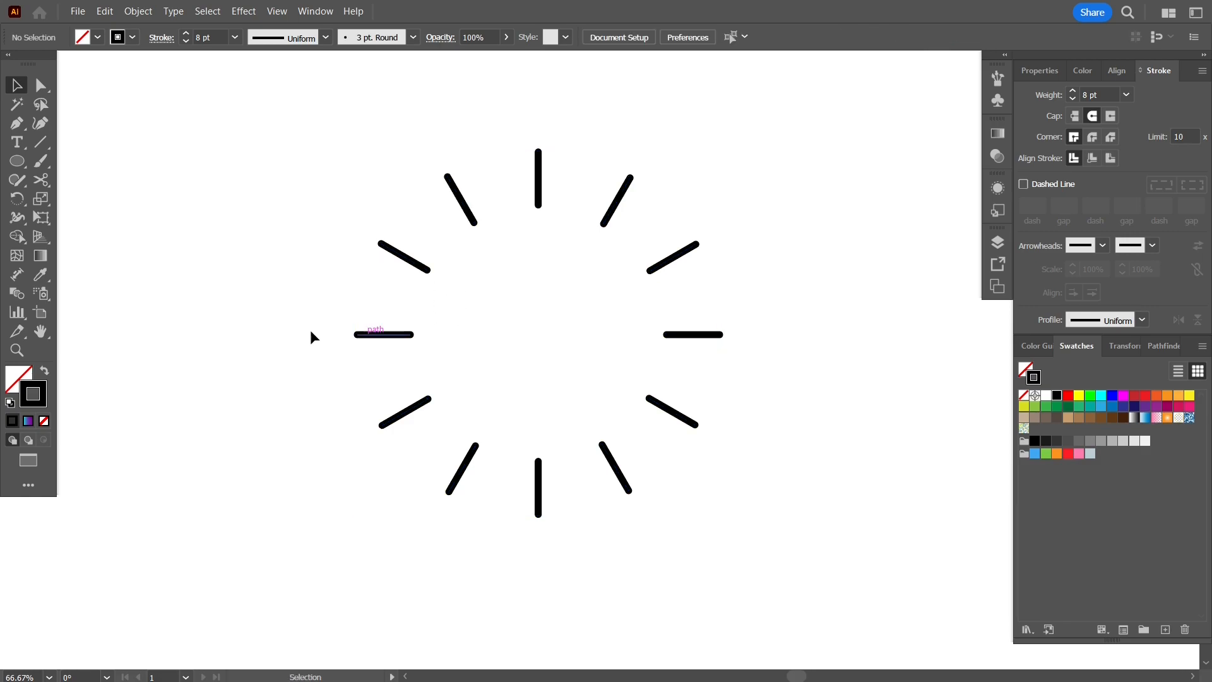
Draw a small circle at the centre of the hour marks and fill it with black
click(17, 161)
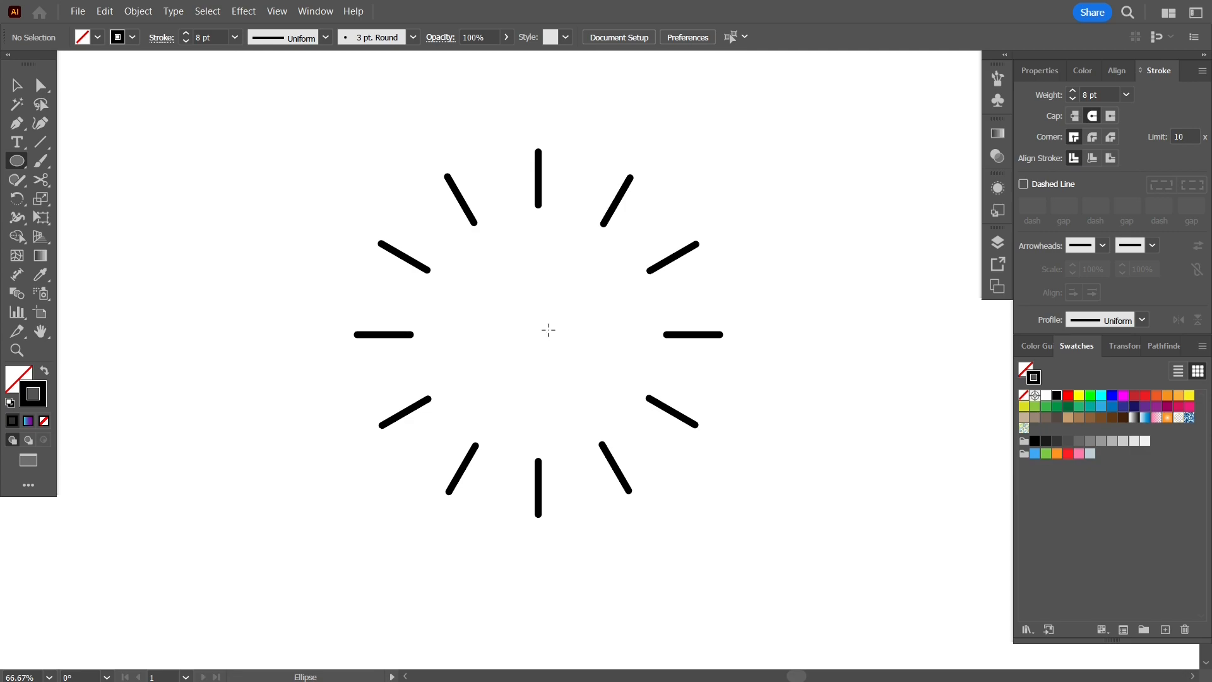
scroll(540, 321, up, 1)
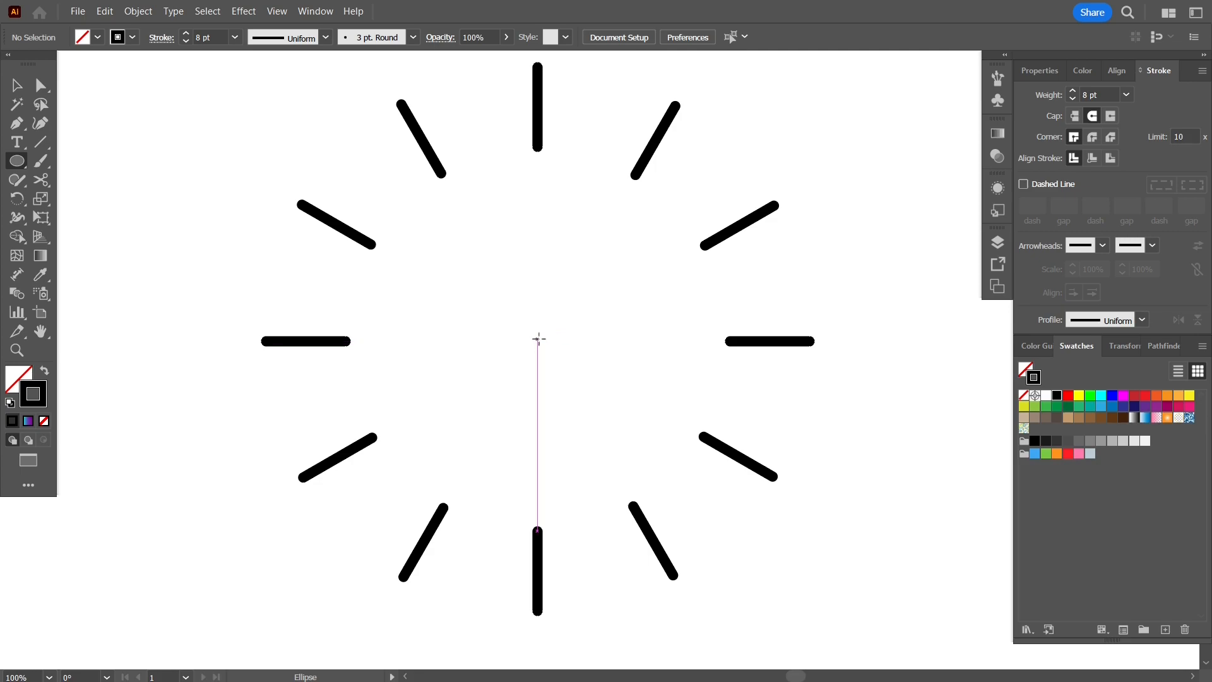
drag(538, 341, 552, 347)
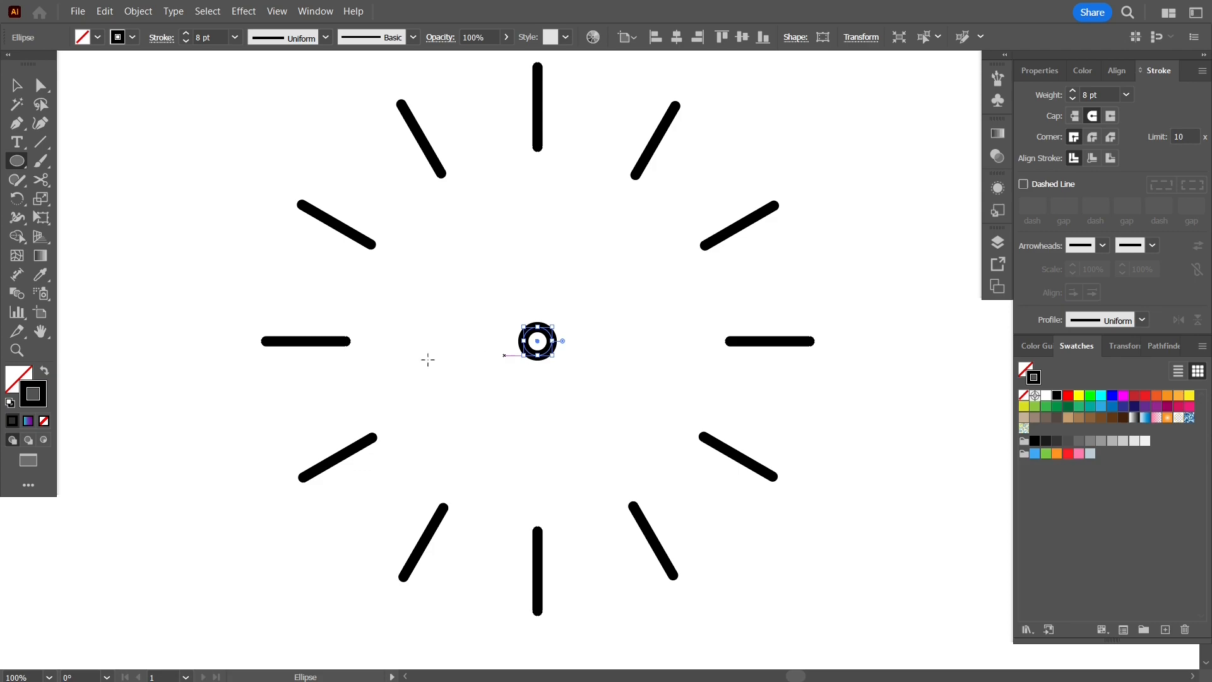
click(19, 377)
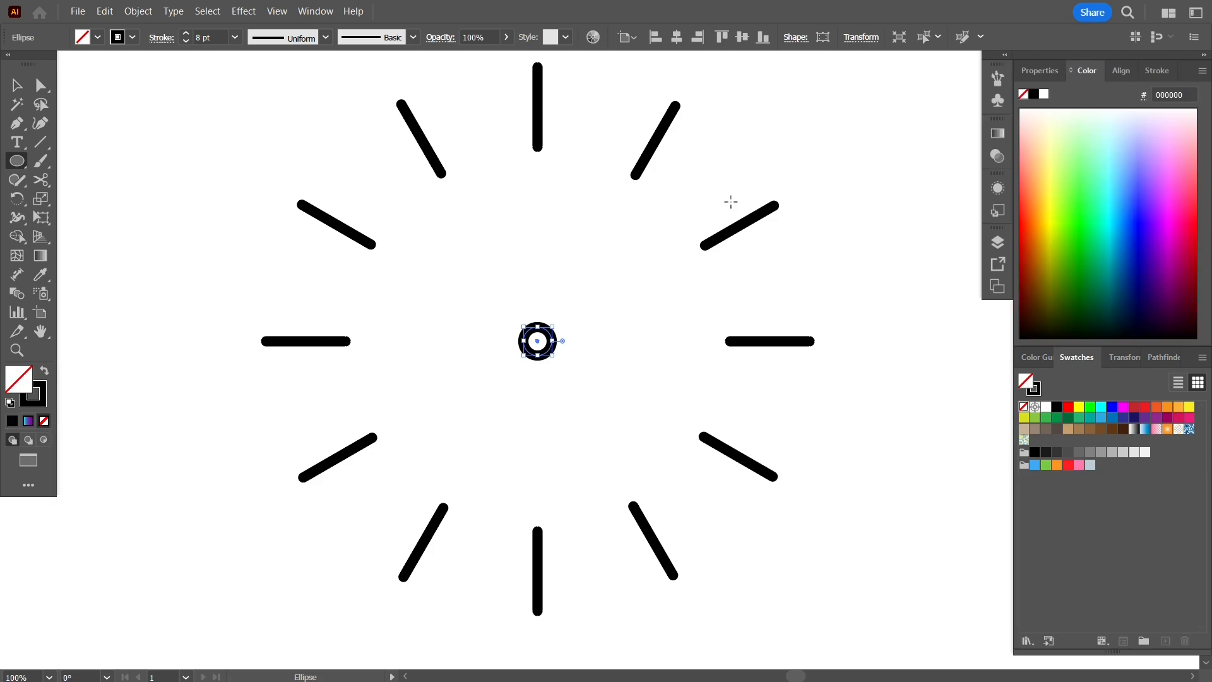
click(1033, 96)
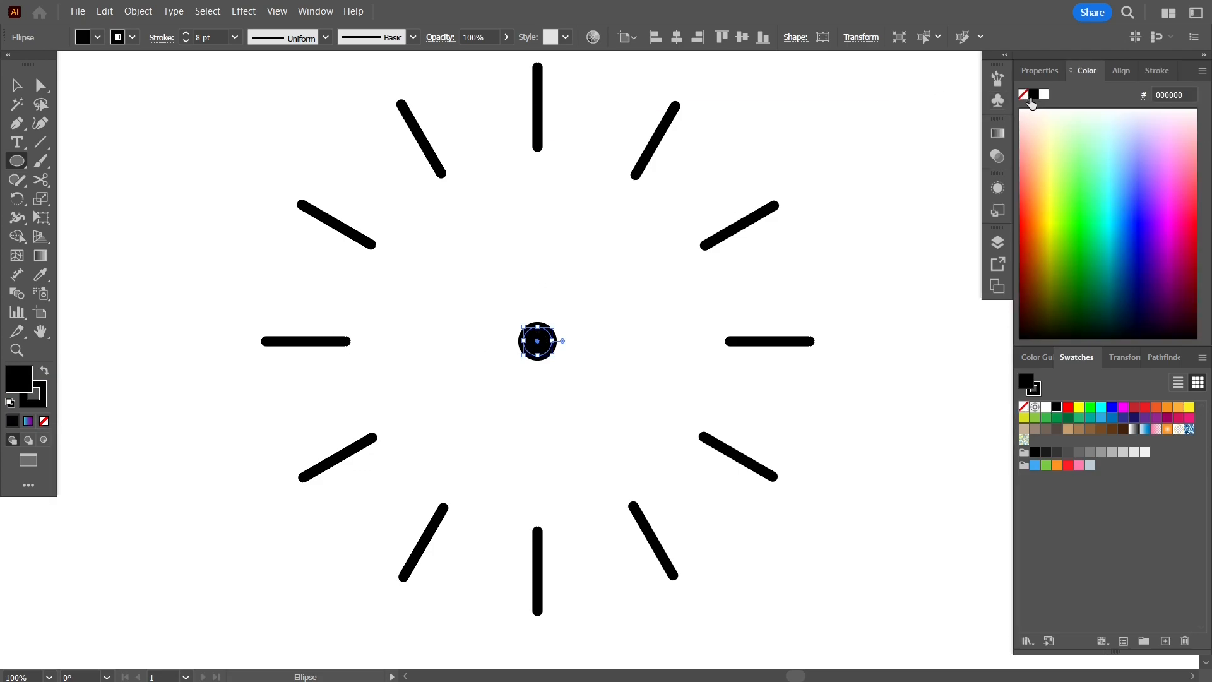
key(v)
click(807, 200)
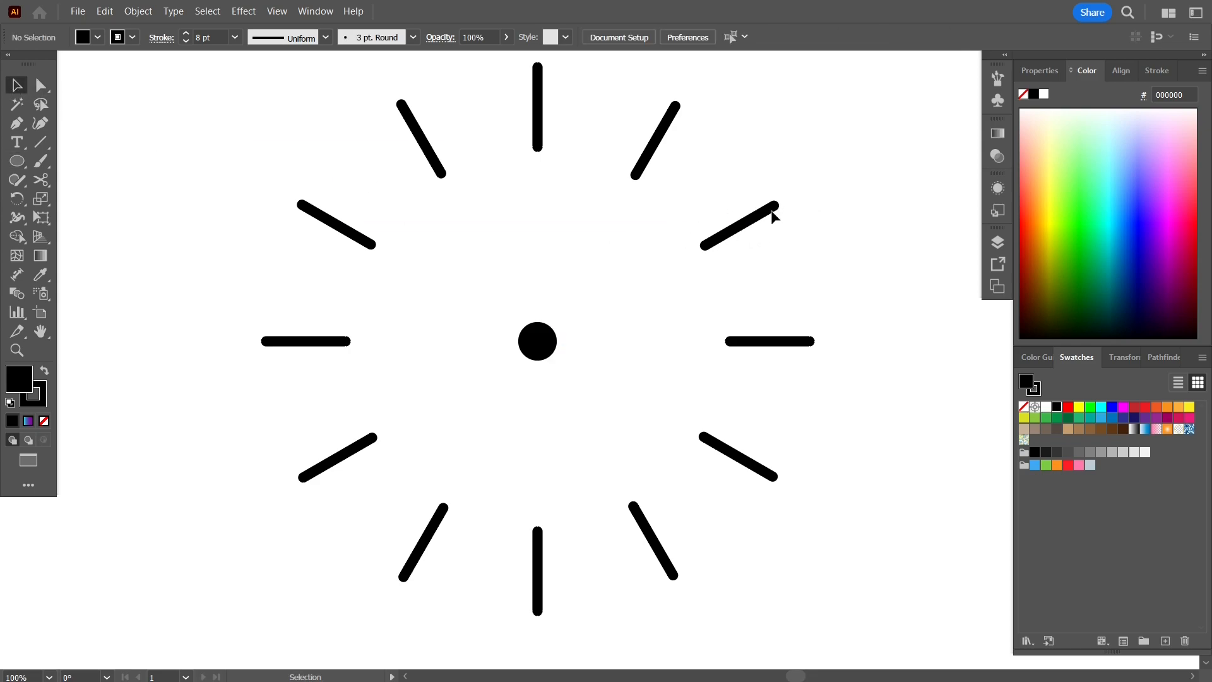
Align the small circle and the hour mark group on their horizontal and vertical centres
click(734, 229)
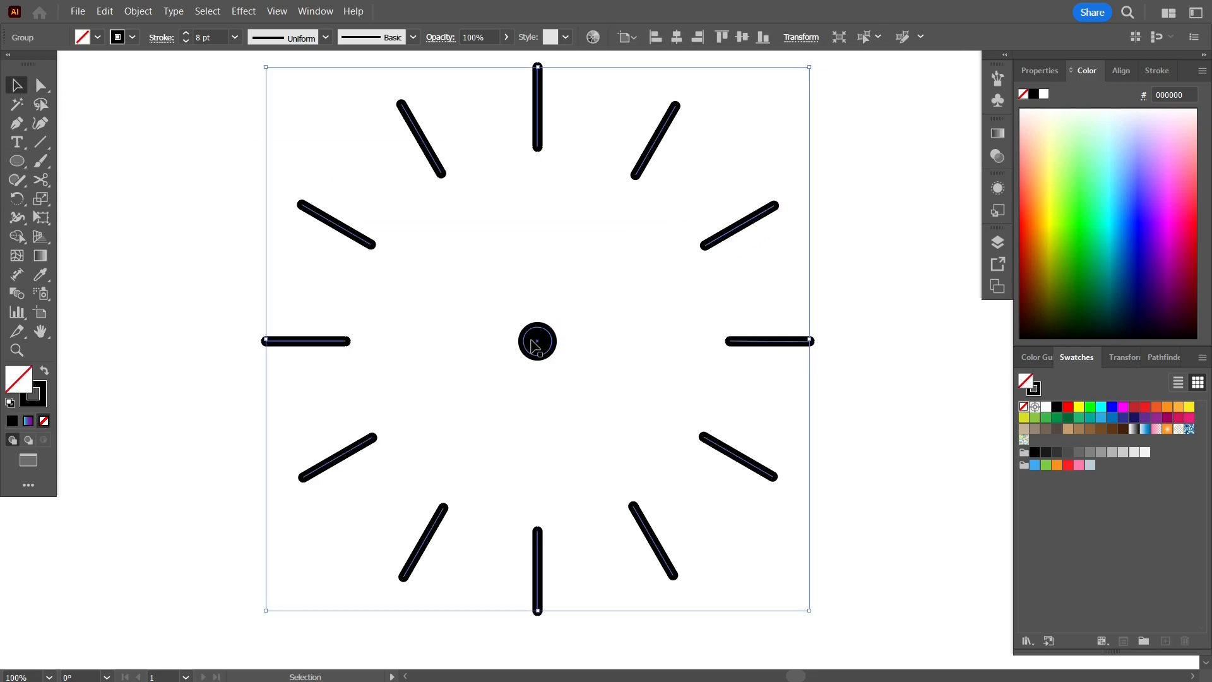
click(531, 341)
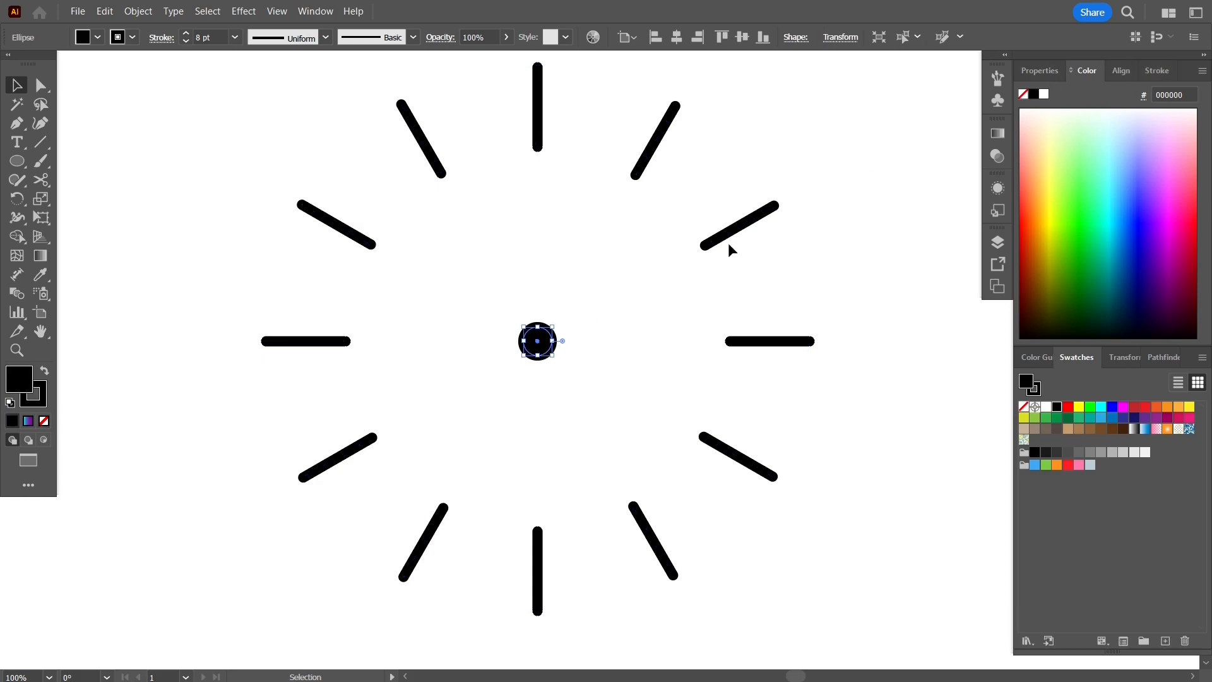
shift+click(751, 226)
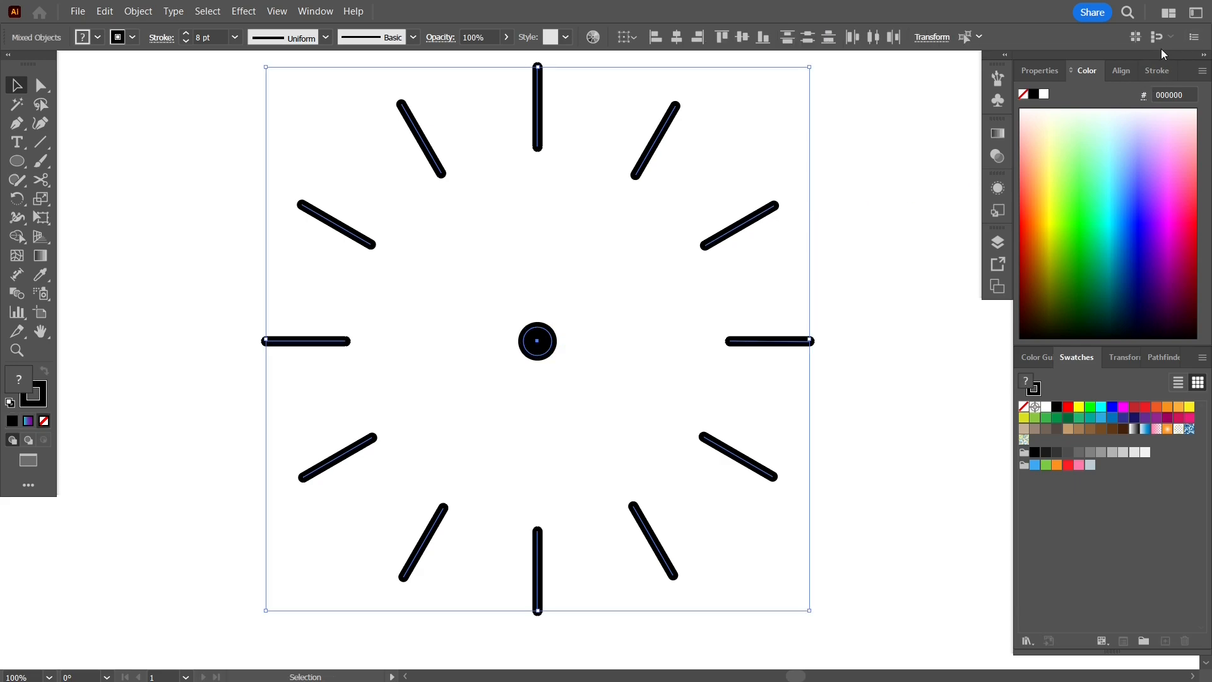
click(1118, 71)
click(1059, 115)
click(1168, 115)
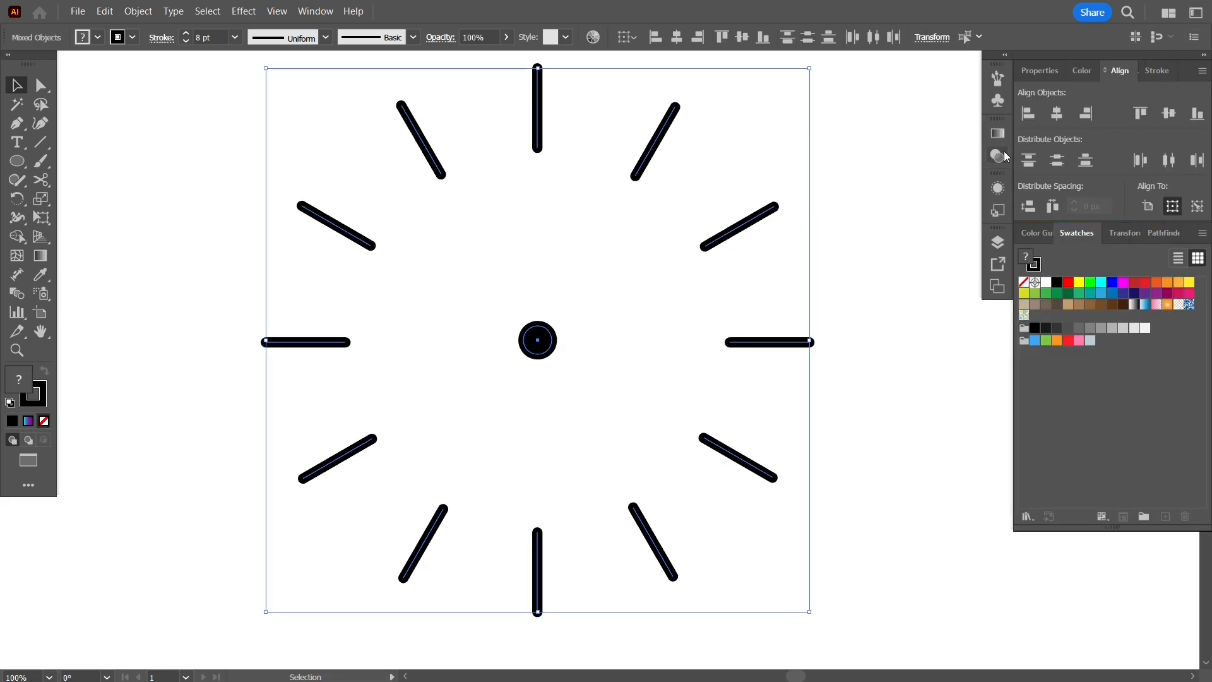
click(918, 171)
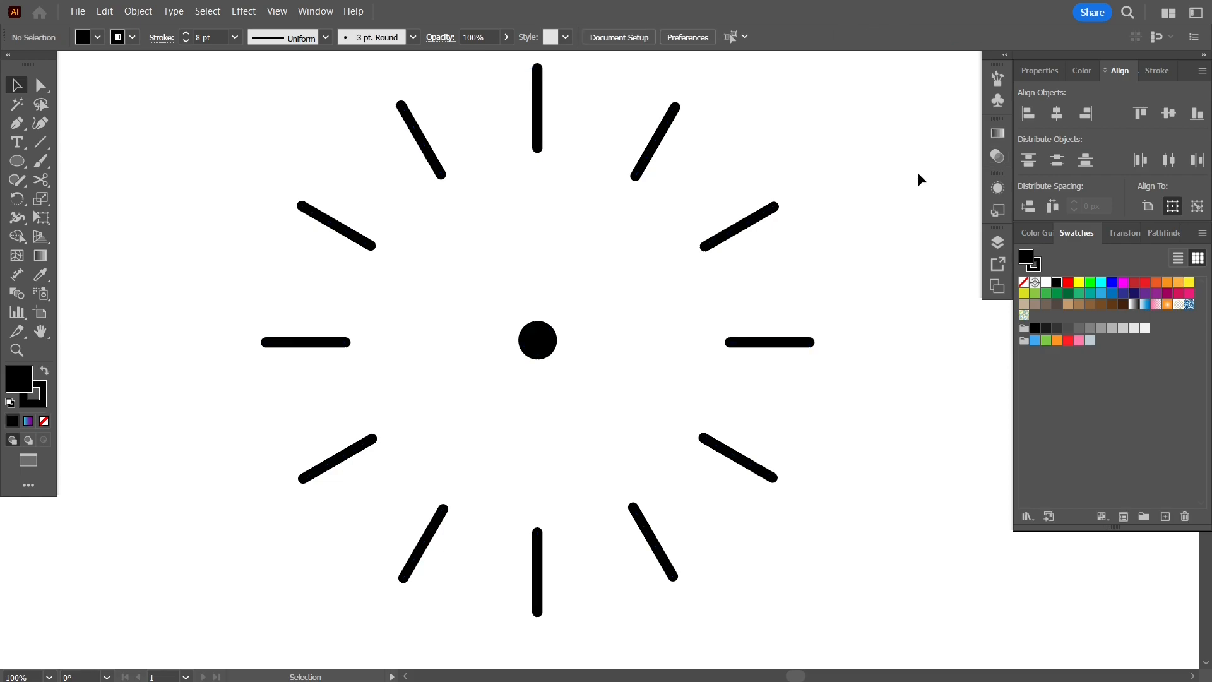
Draw the clock hands with the Pen tool as one path from the upper left through the dial's centre to between the two lower-left marks
click(552, 350)
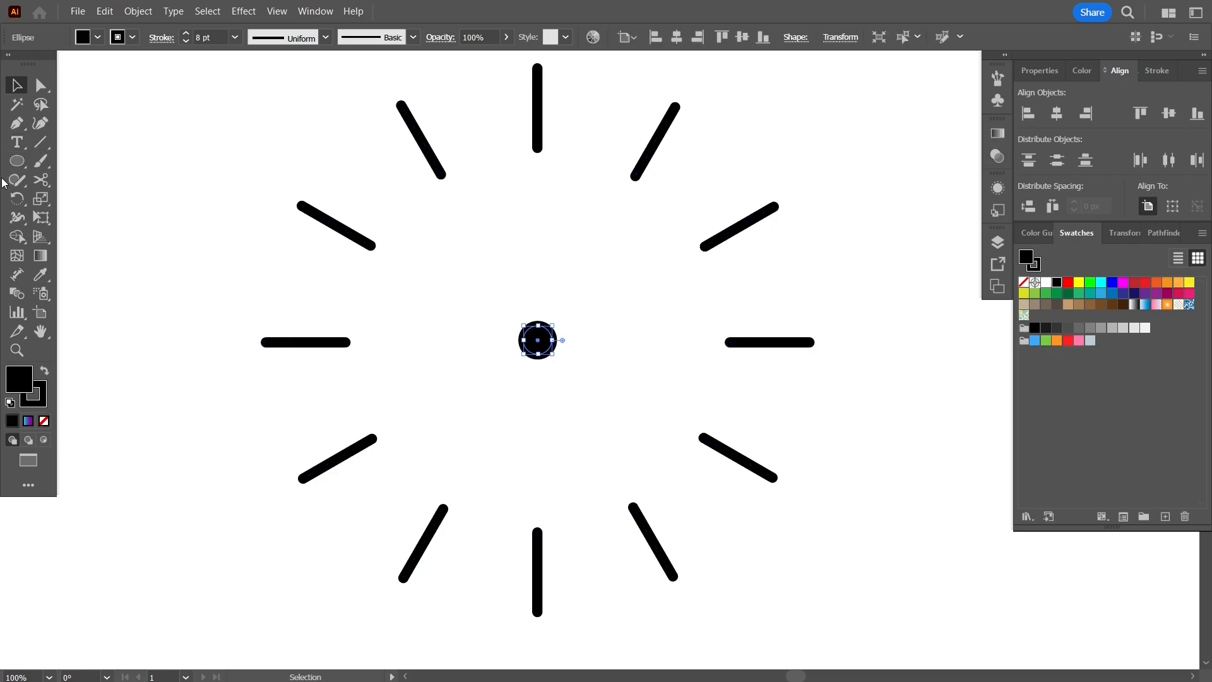
click(17, 124)
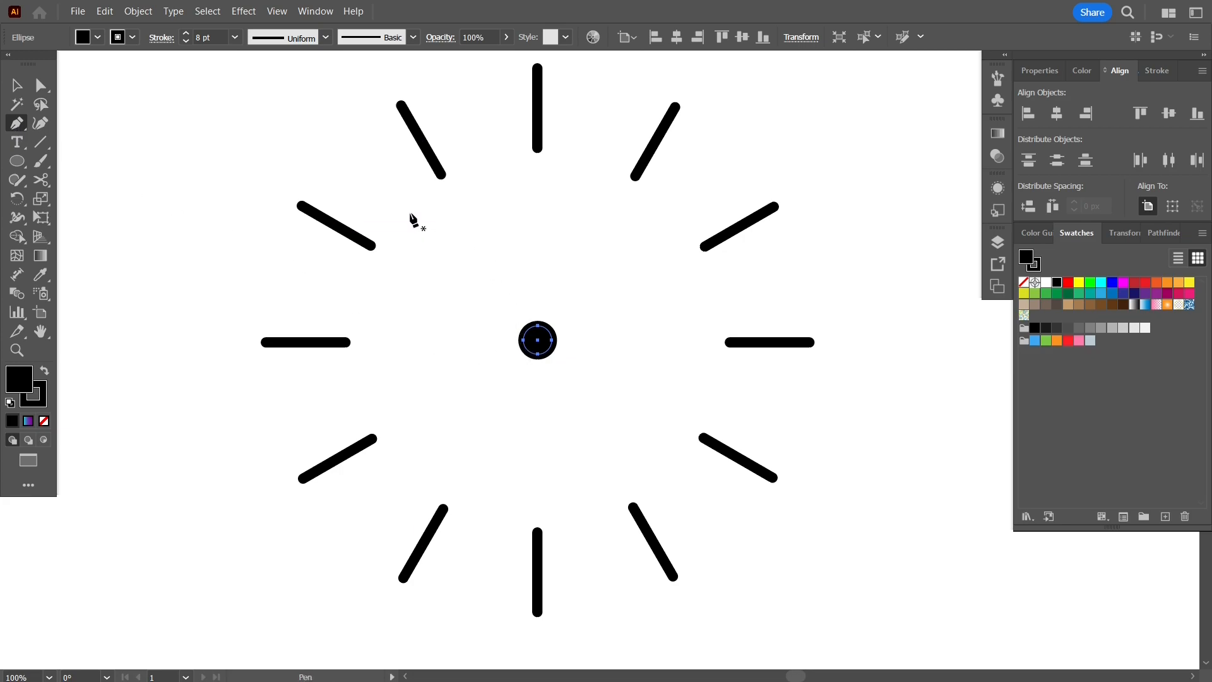
drag(411, 214, 454, 269)
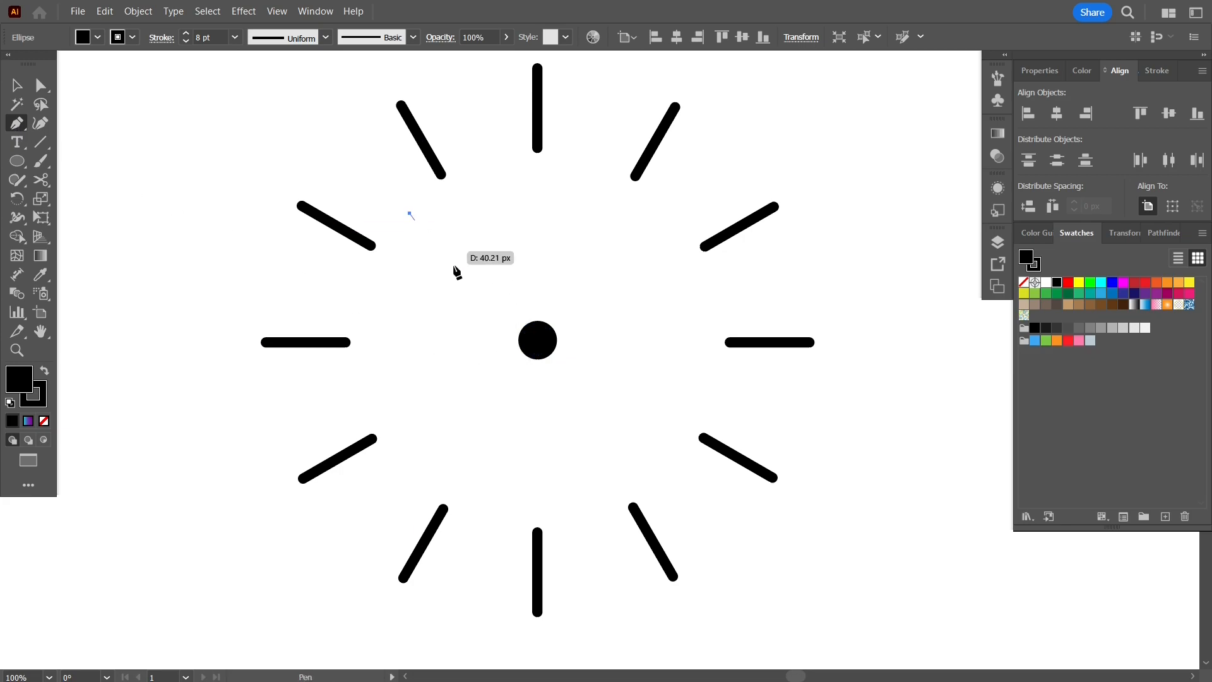
click(537, 340)
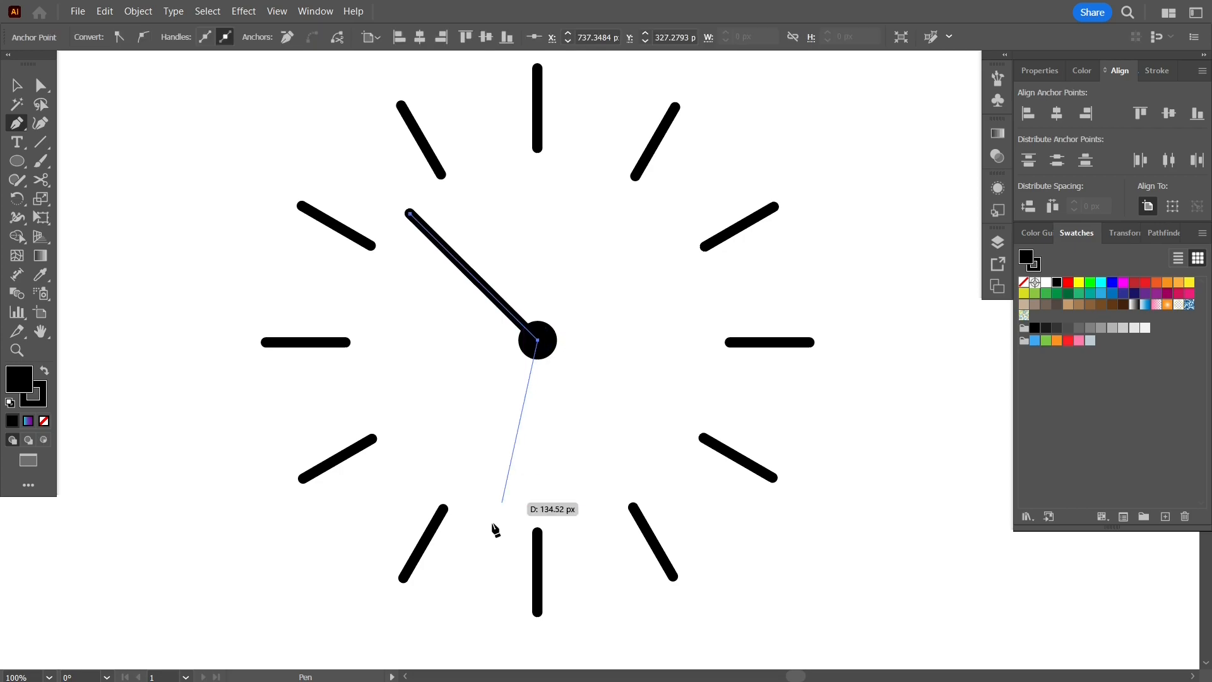
click(468, 573)
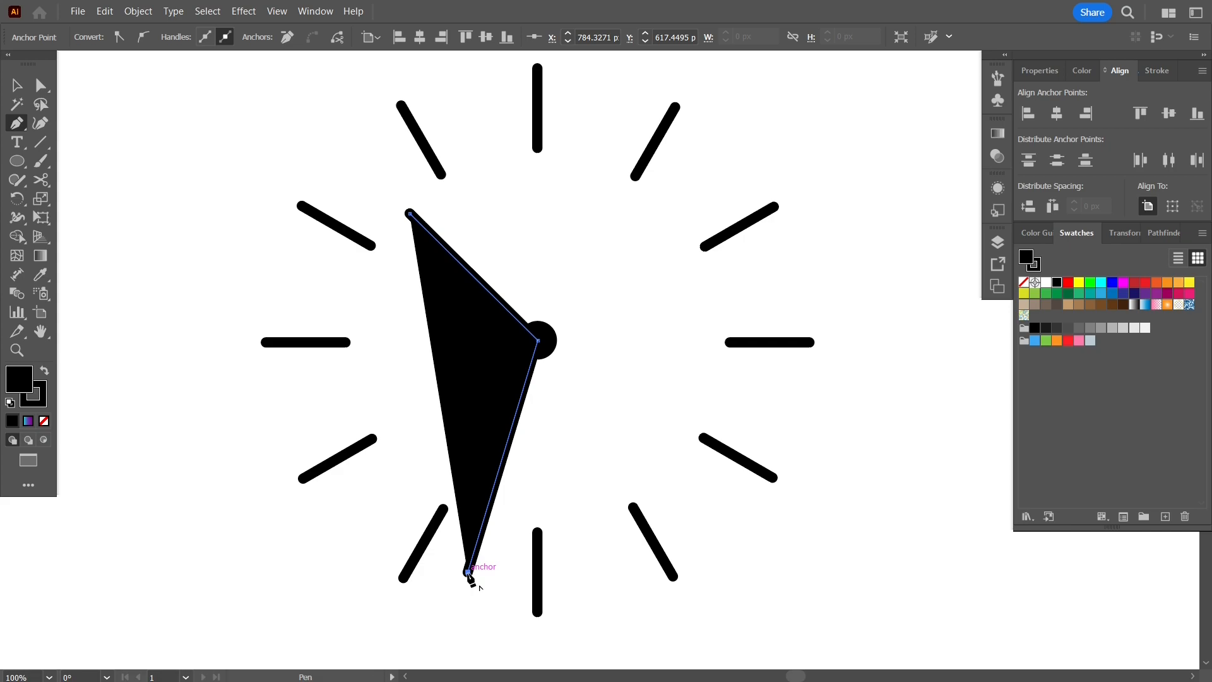
key(v)
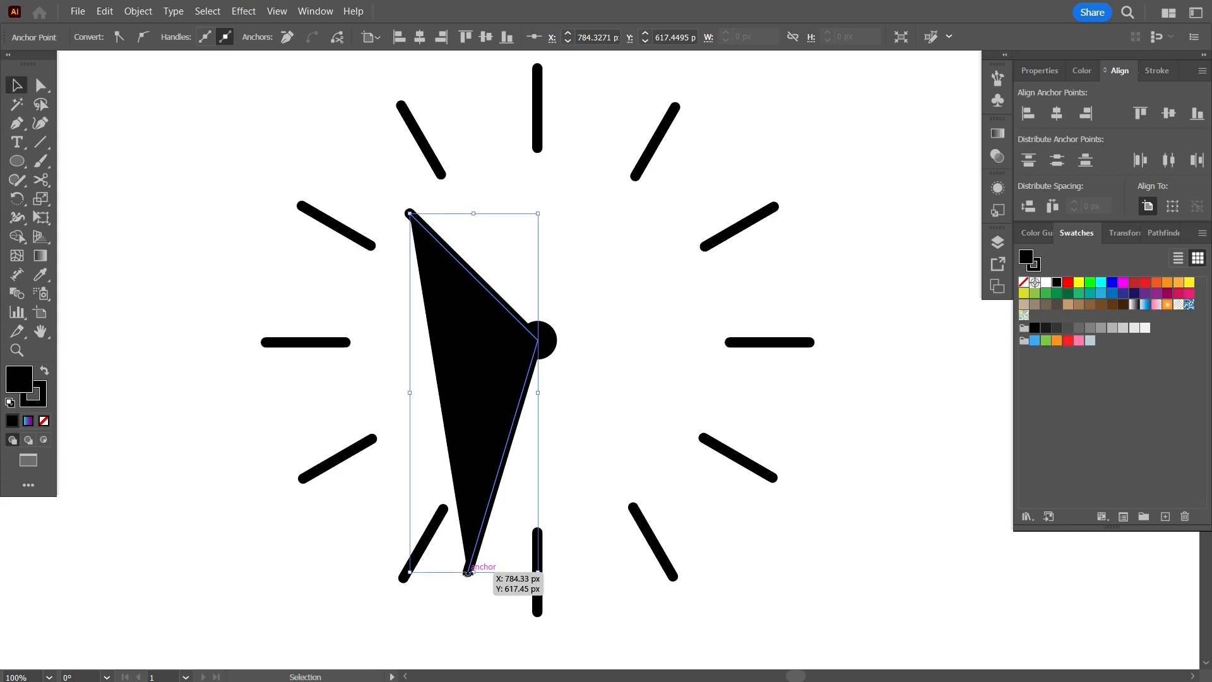
Remove the fill from the clock hands path and colour its stroke dark red (c1272d)
click(42, 421)
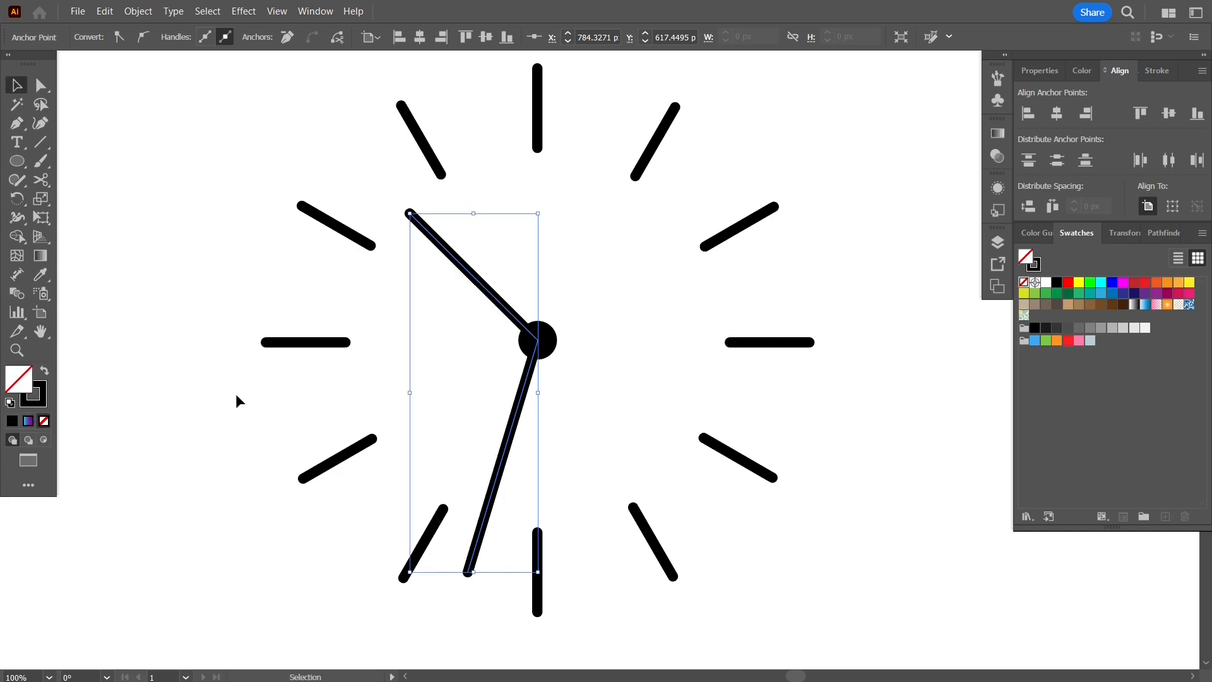
click(1137, 289)
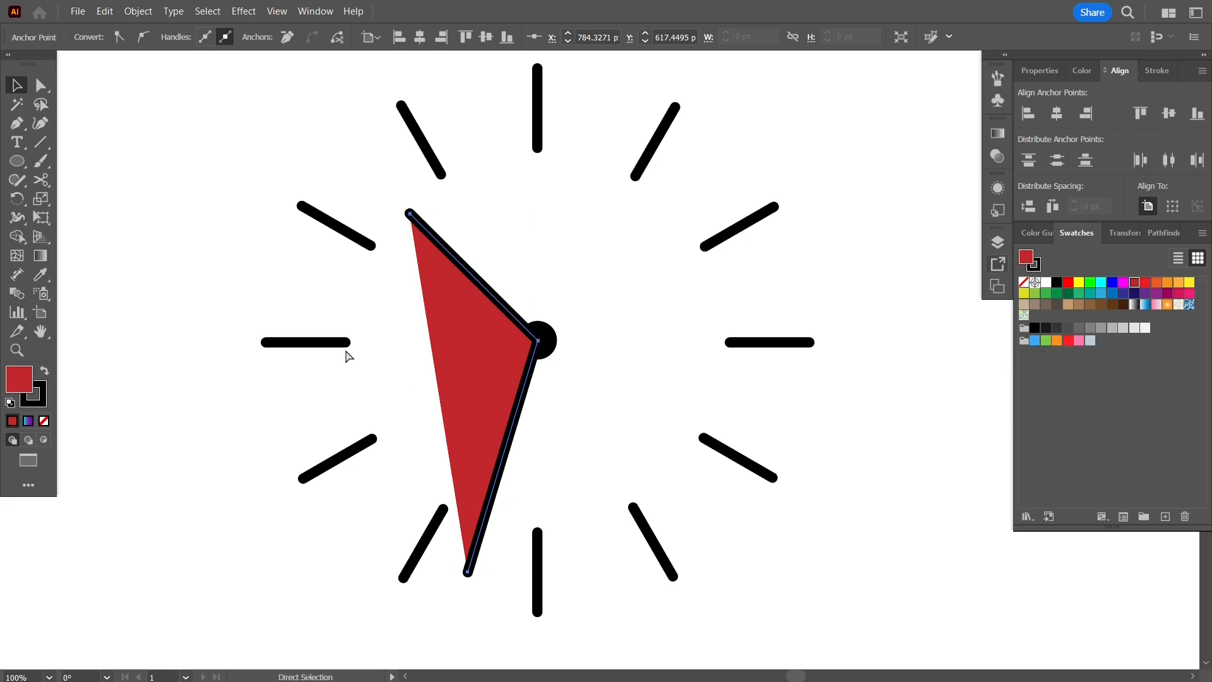
key(slash)
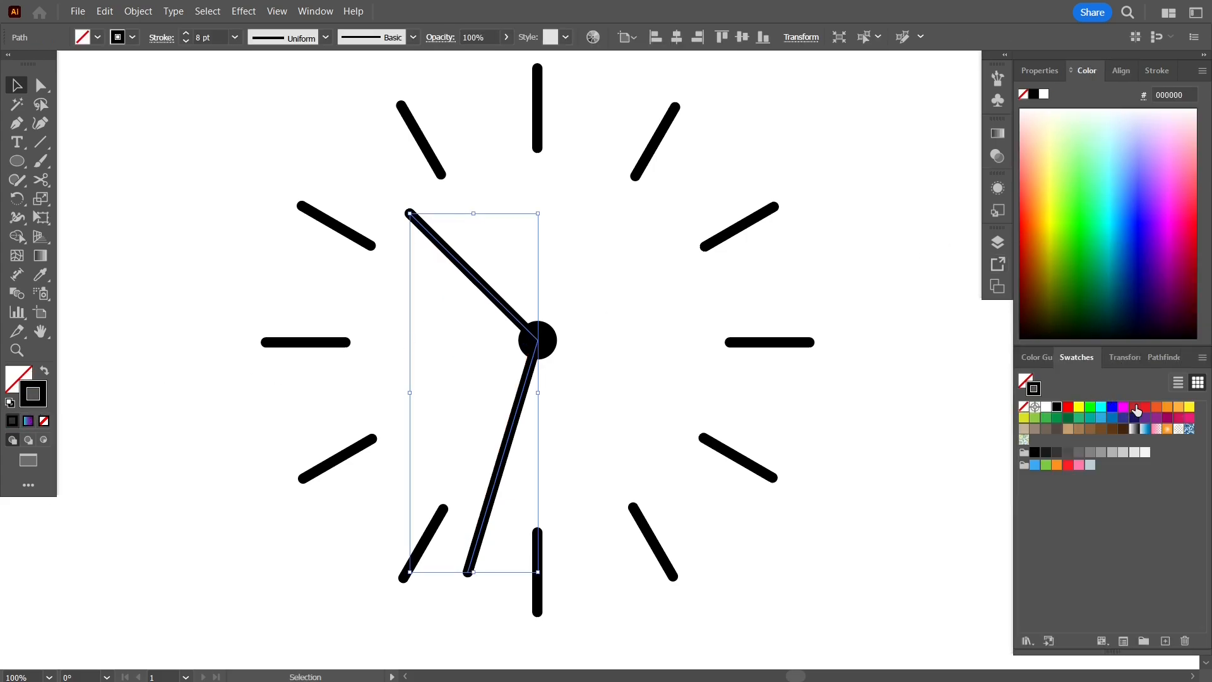
click(1136, 408)
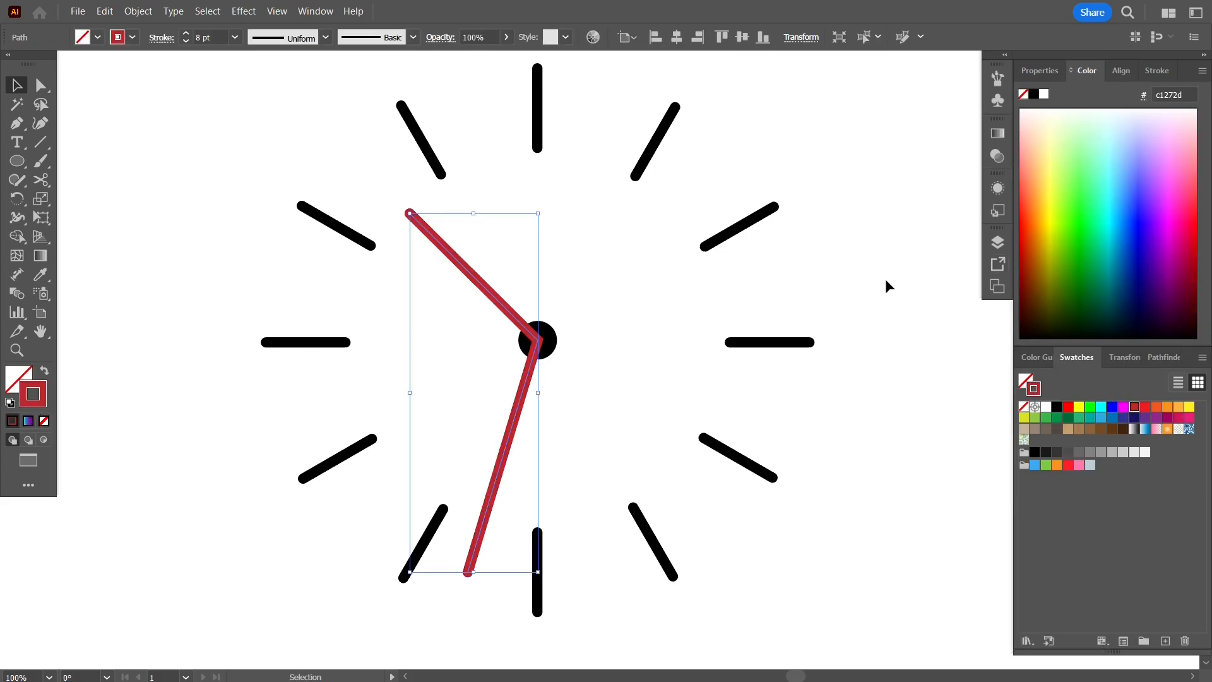
Draw a second hand with the Pen tool from just beside the twelve o'clock mark to the dial's centre, using the centre dot's black style
click(550, 341)
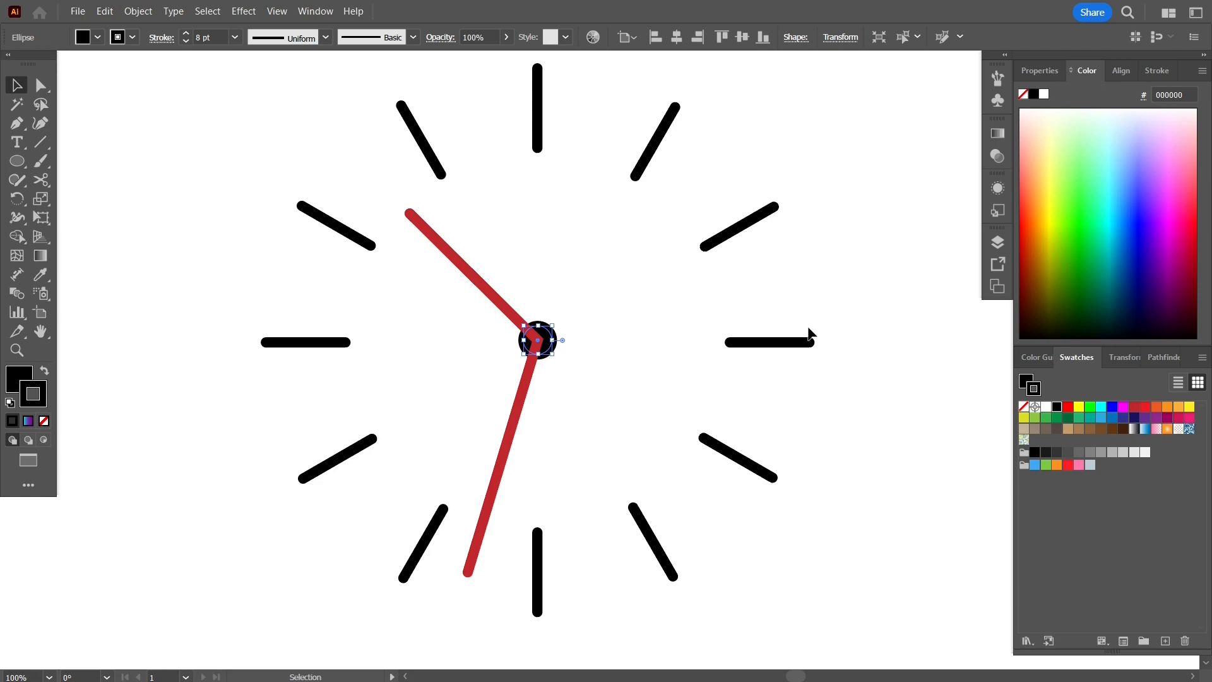
click(15, 126)
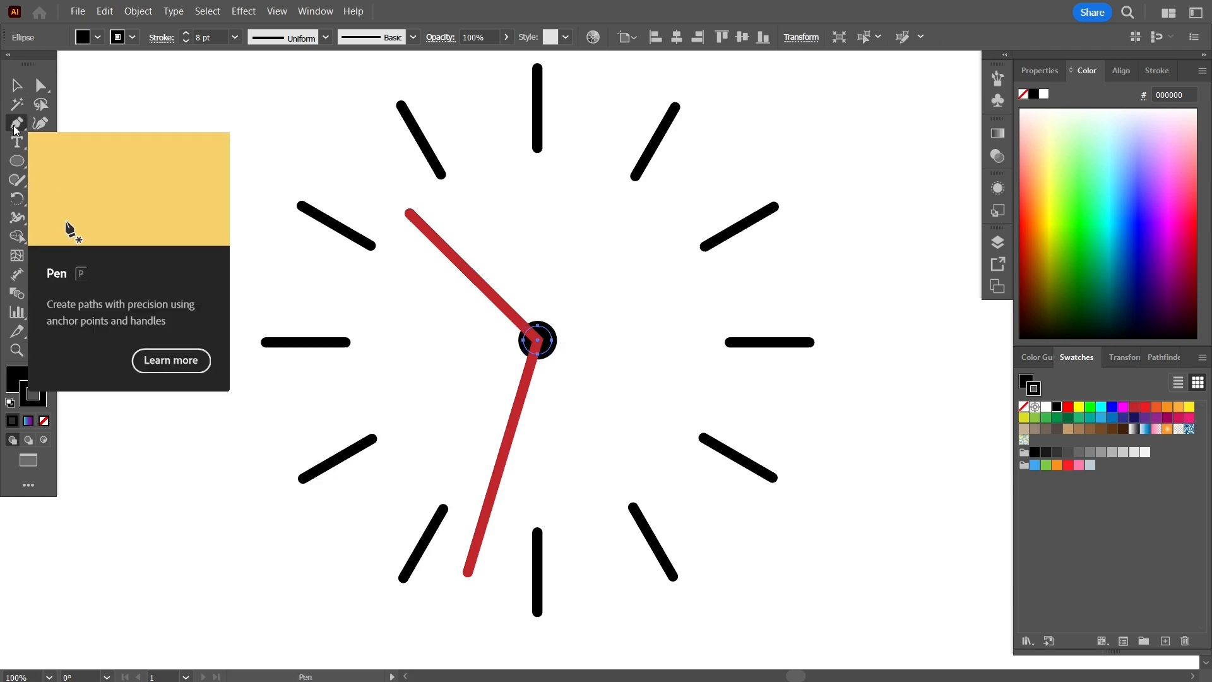
click(592, 103)
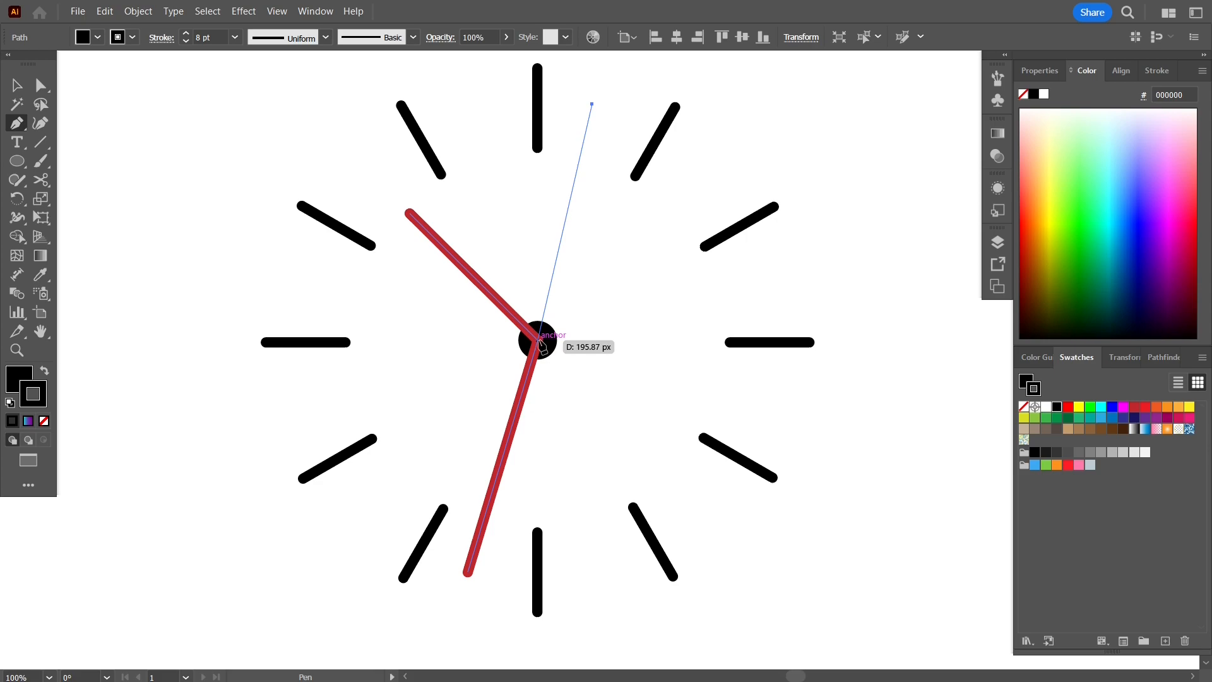
key(ctrl+z)
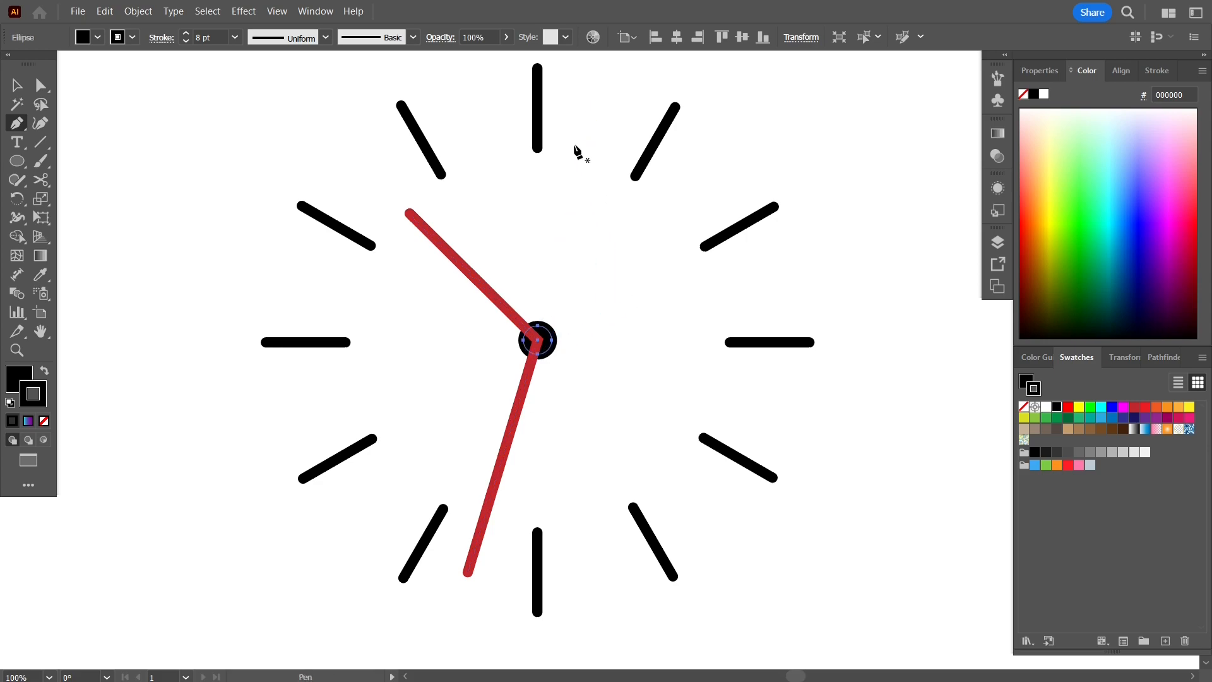
click(555, 103)
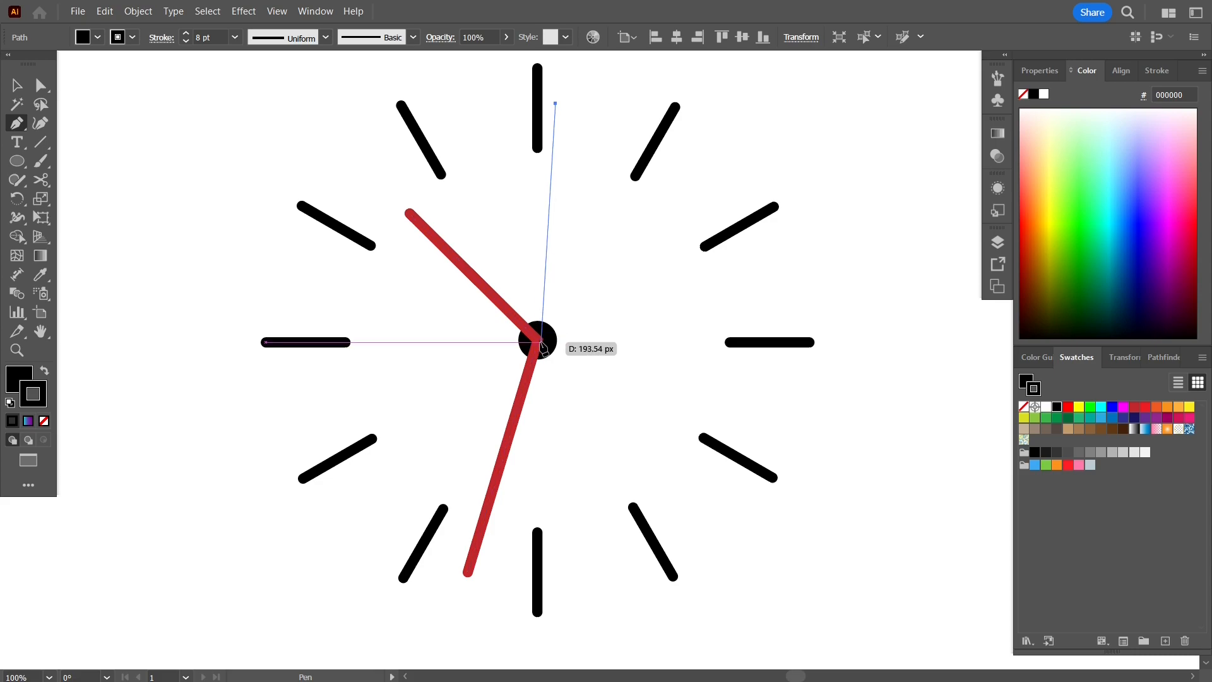
click(539, 341)
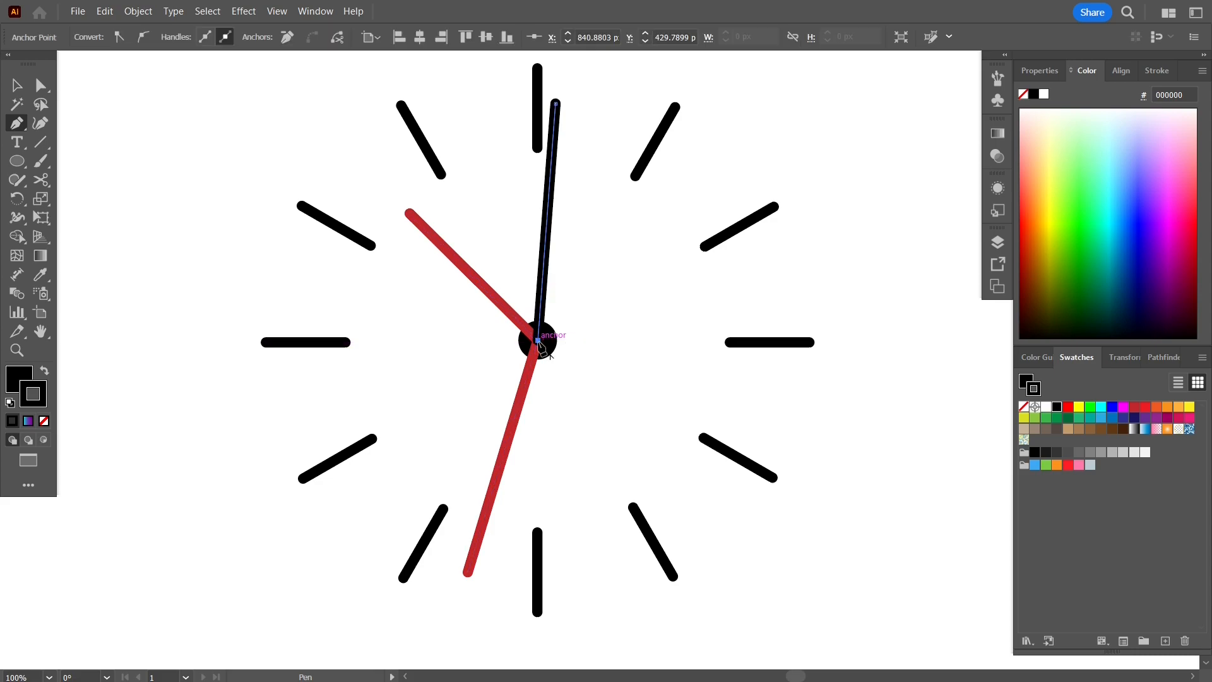
key(v)
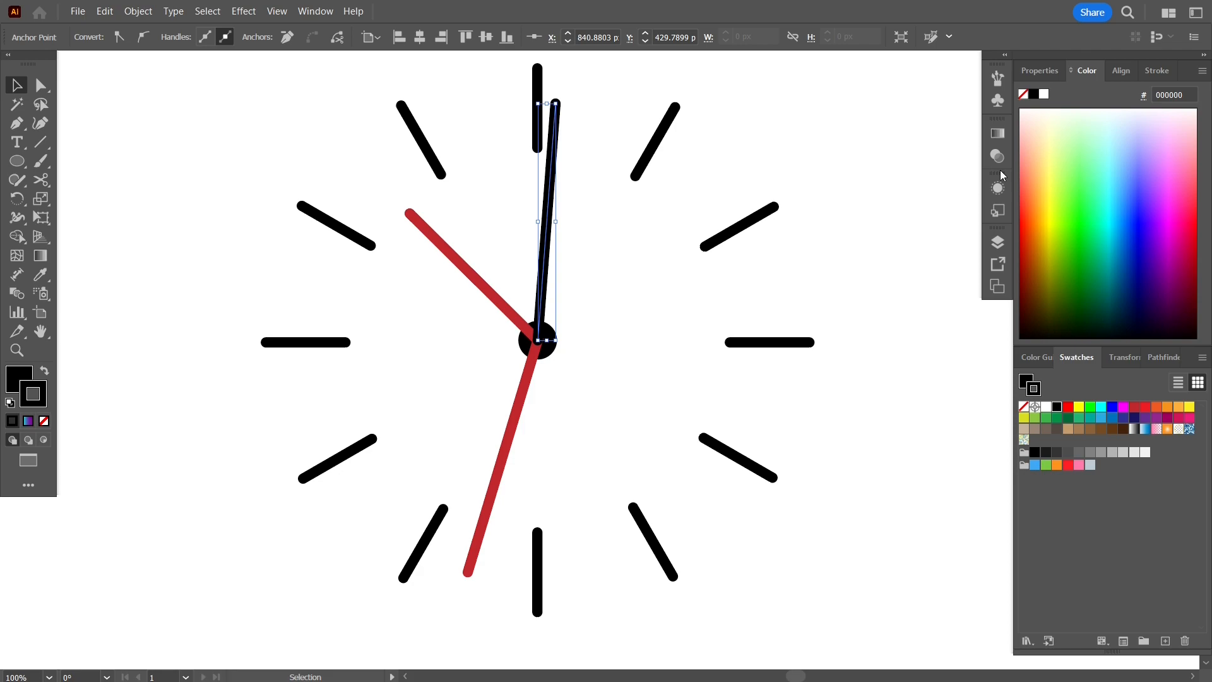
Colour the second hand's stroke yellow (fcee21) and set its weight to 4 pt
click(1190, 407)
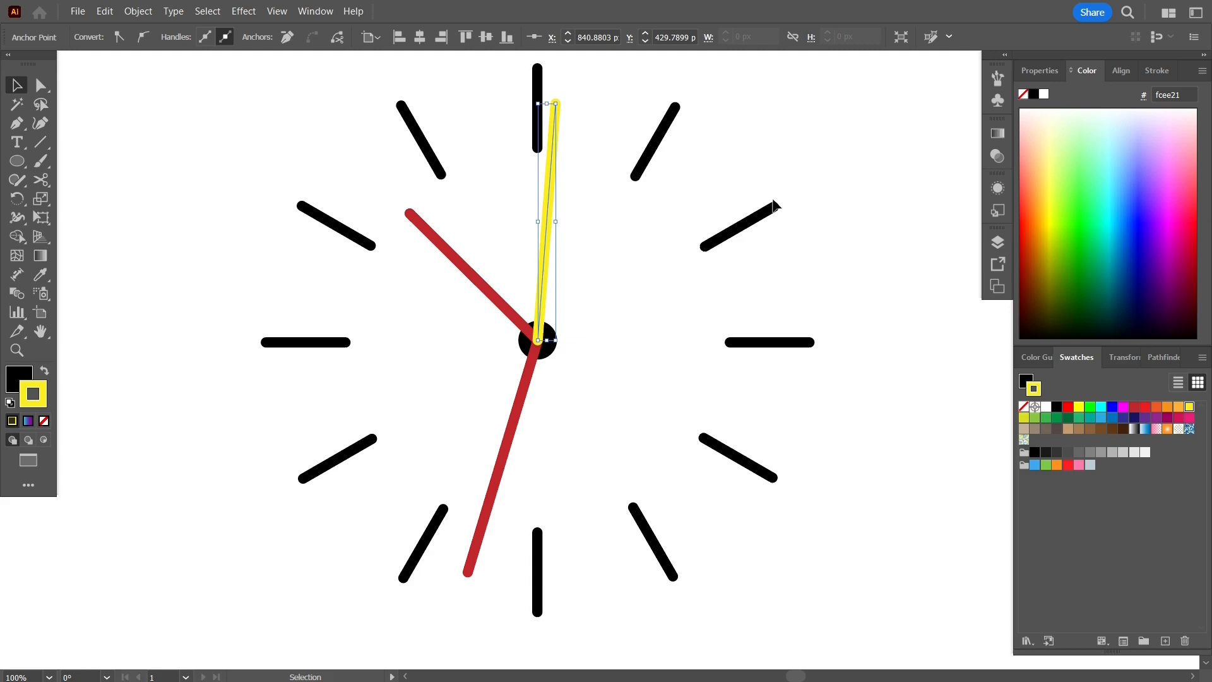
click(1158, 70)
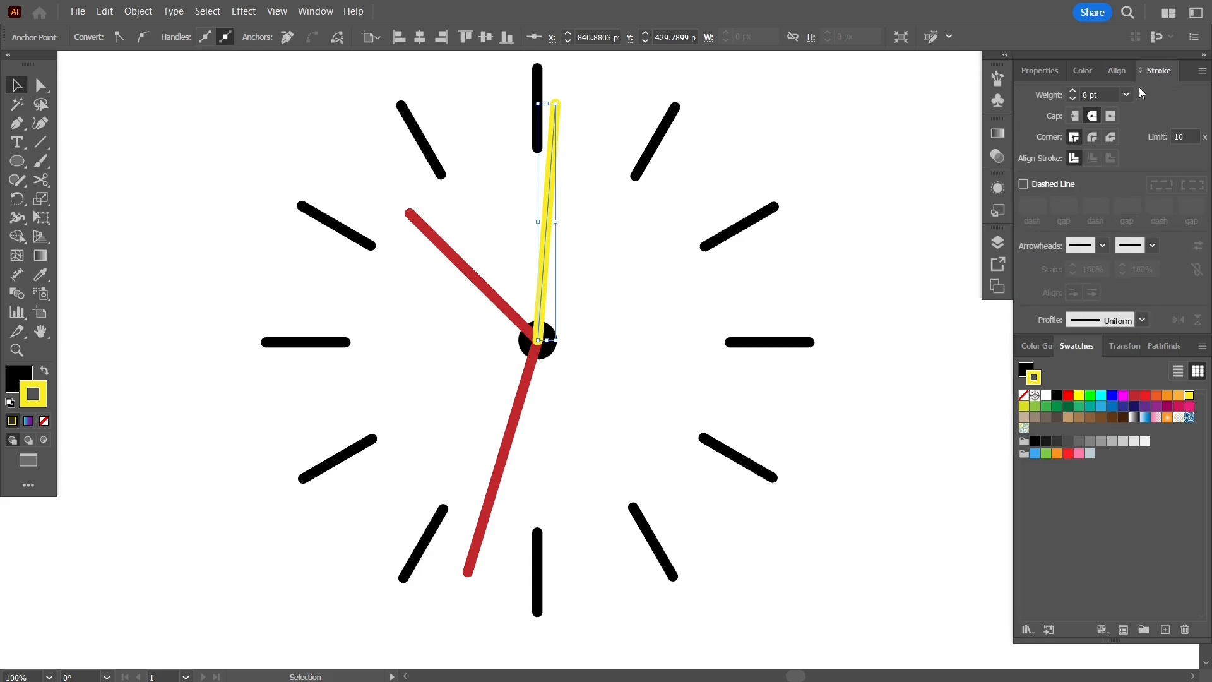
click(1073, 99)
click(1072, 100)
click(1073, 99)
click(1073, 99)
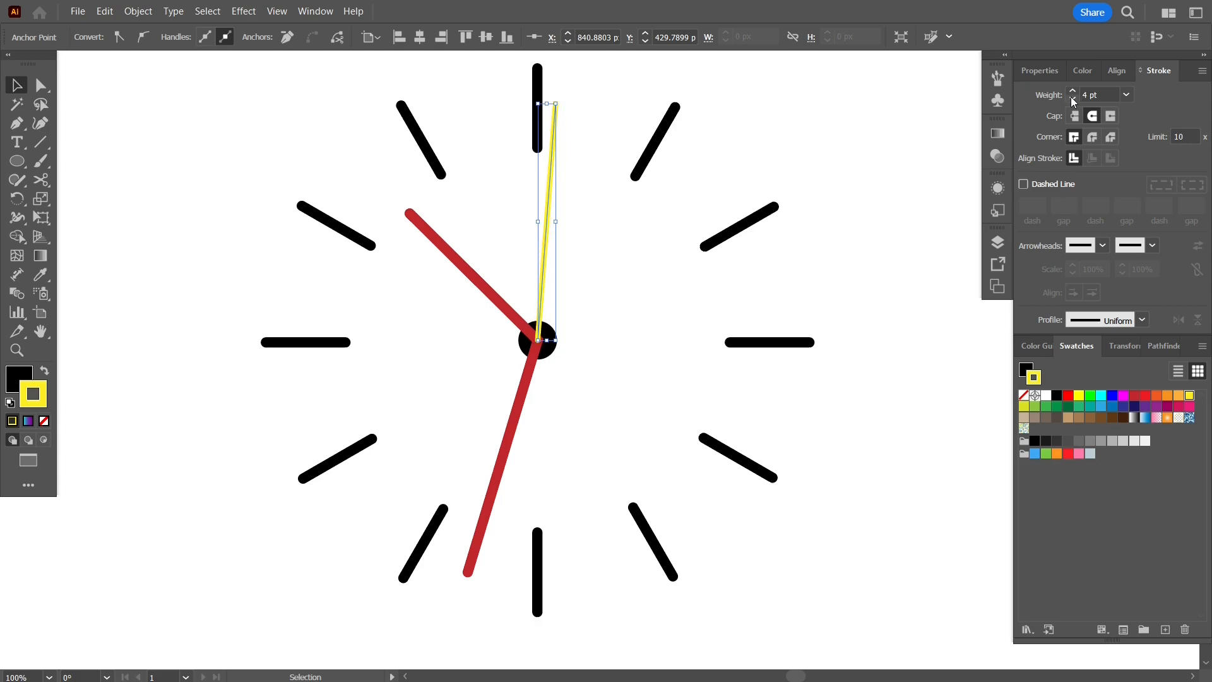
click(122, 117)
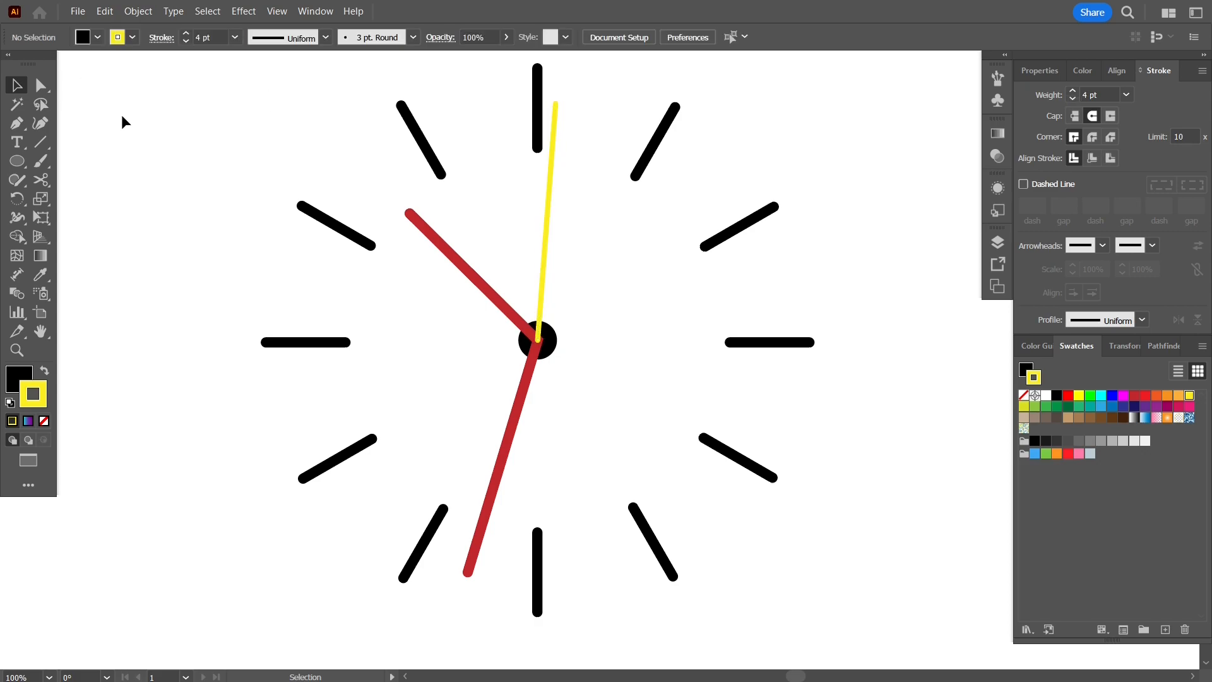
Bring the black centre dot in front of the red hands and the yellow second hand
scroll(123, 120, down, 1)
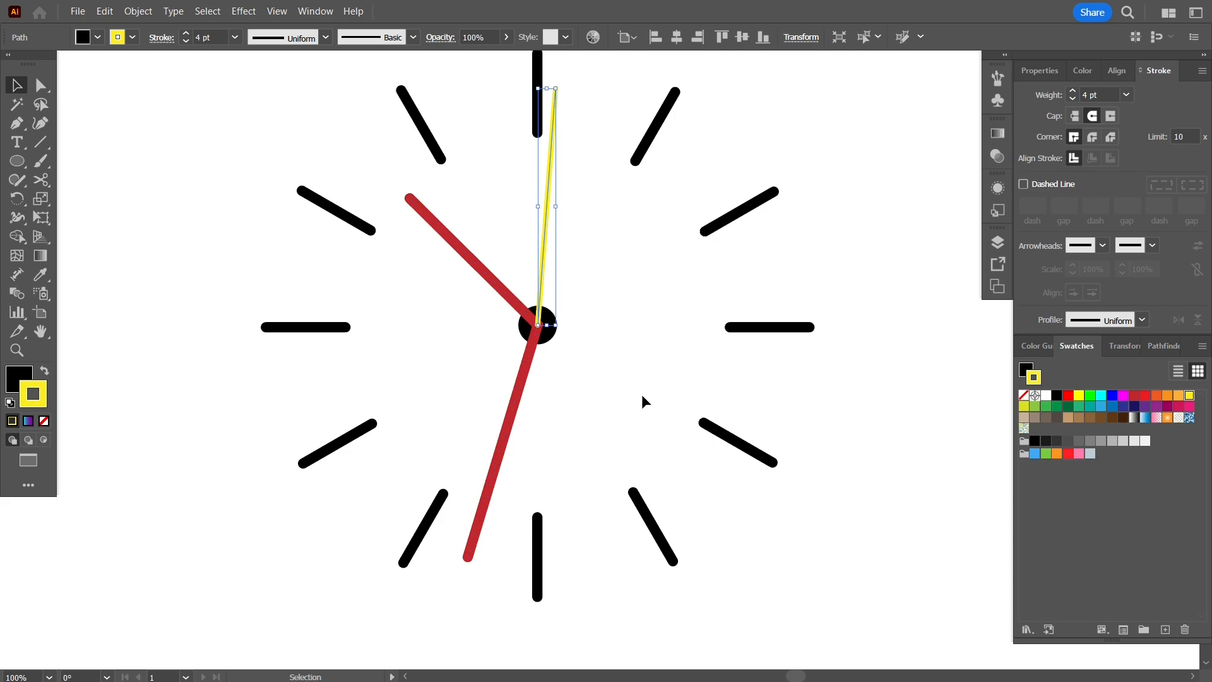
click(840, 379)
click(531, 350)
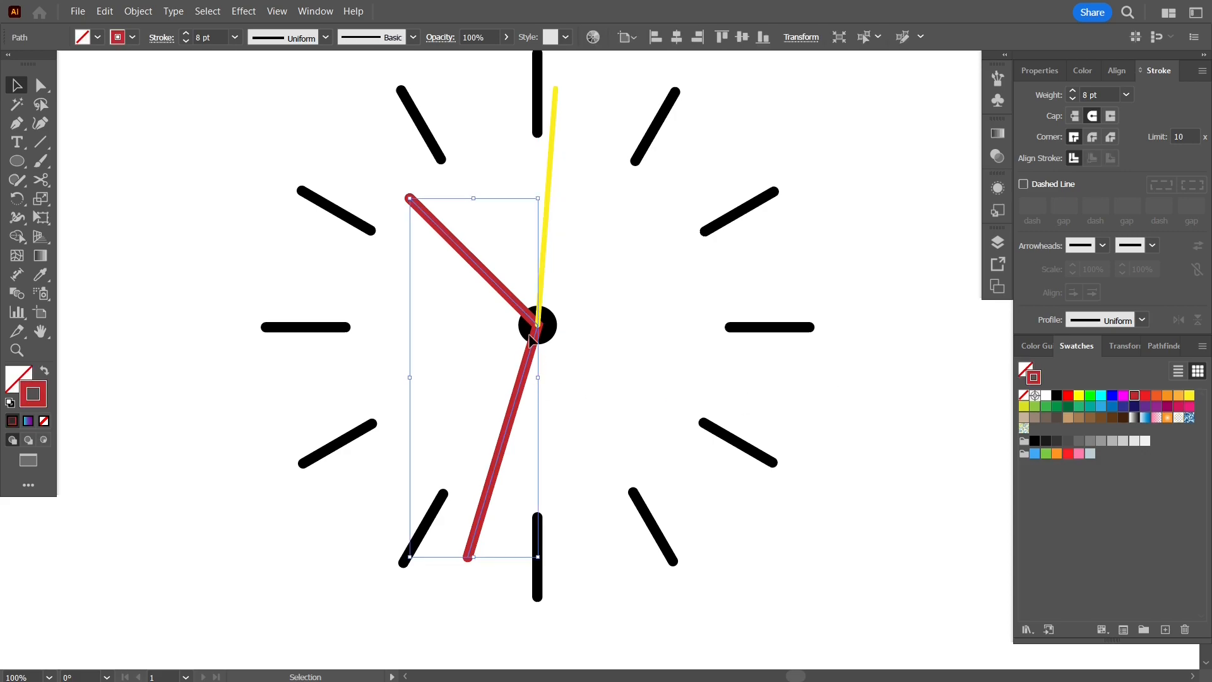
scroll(549, 338, up, 4)
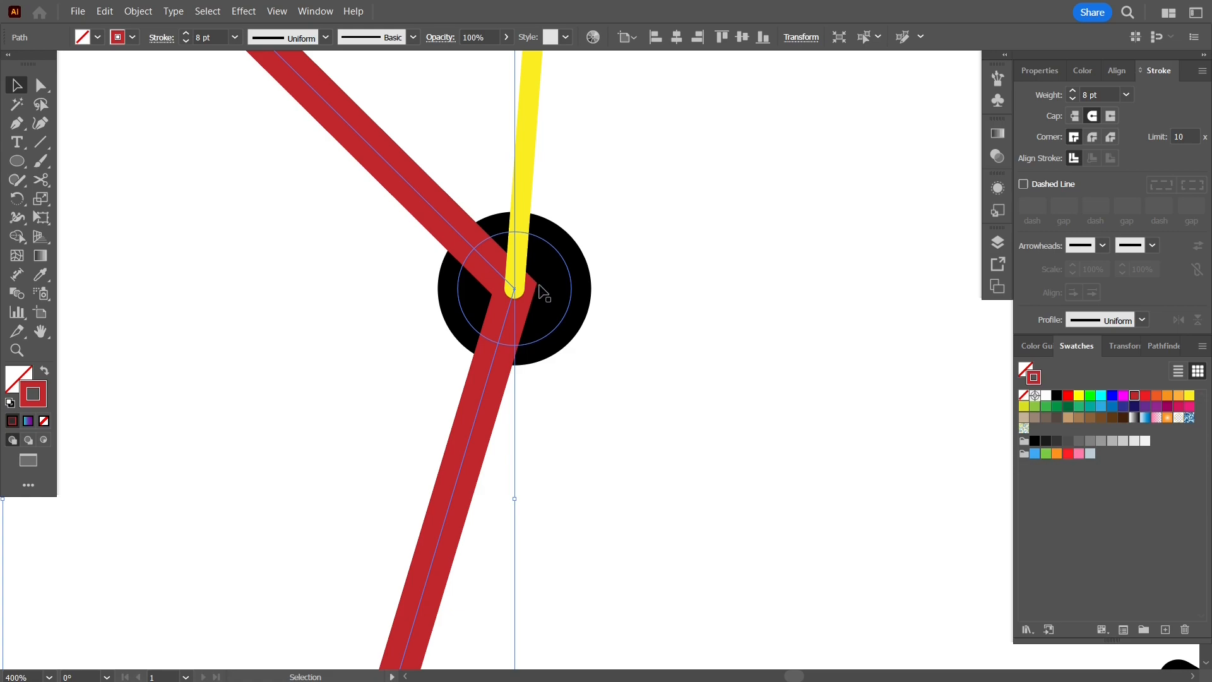
key(ctrl+shift+a)
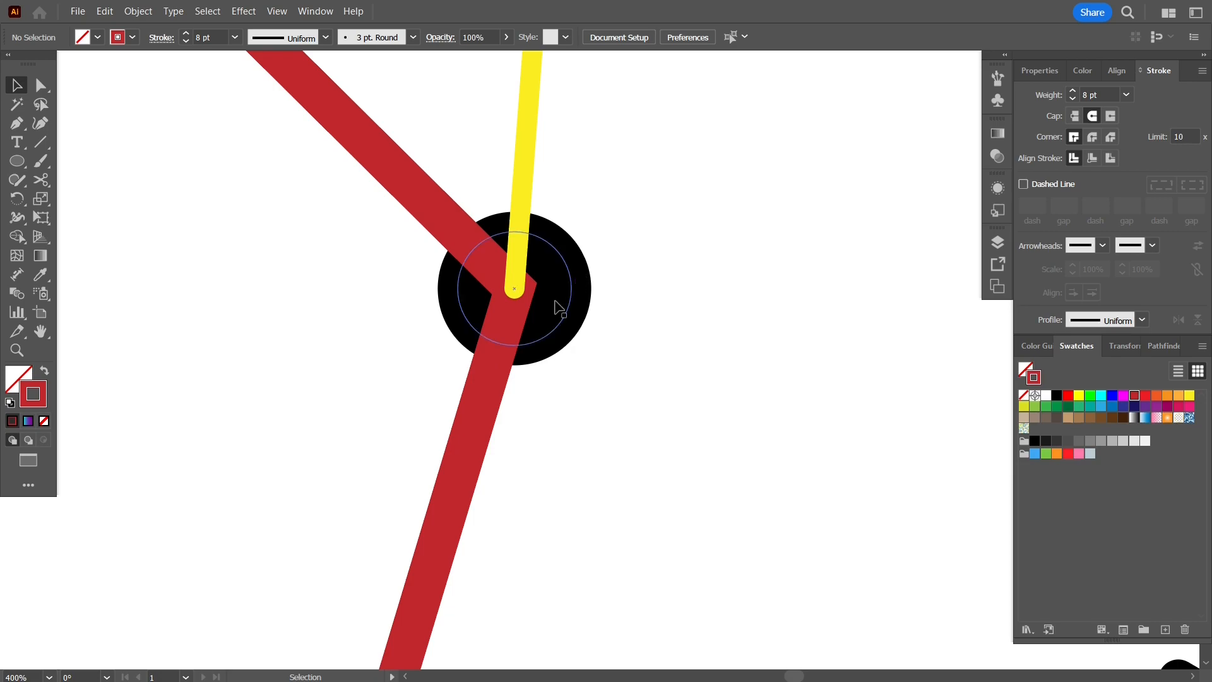
click(547, 309)
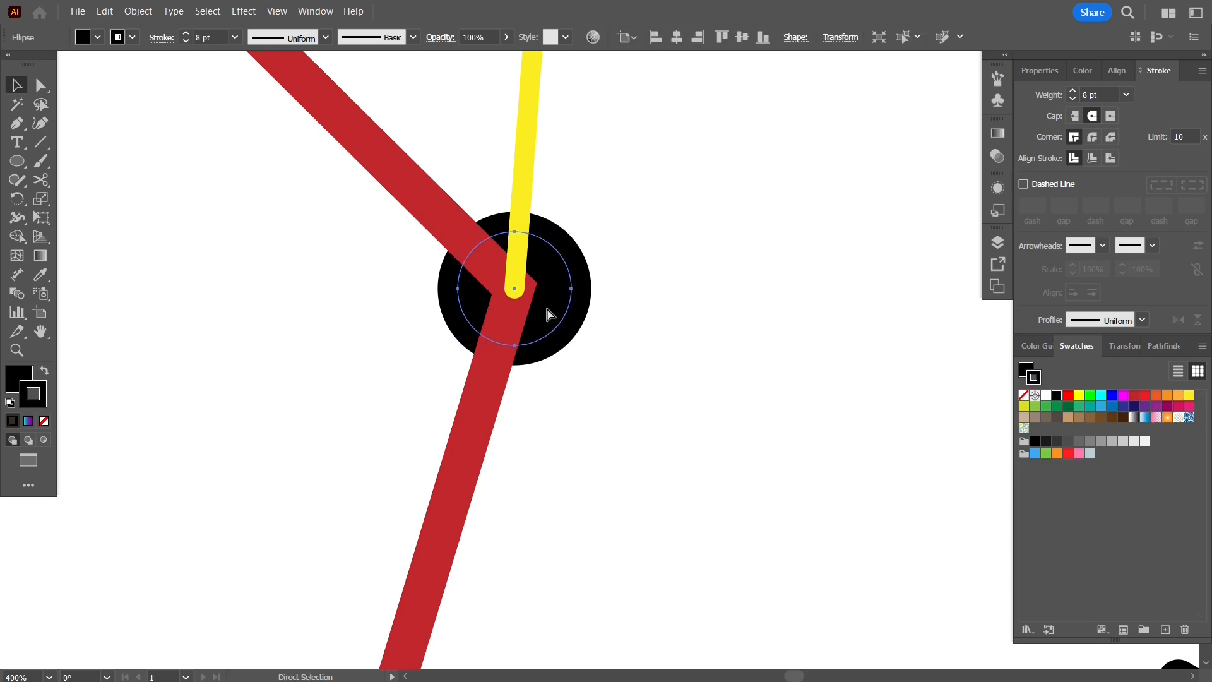
key(ctrl+shift+bracketright)
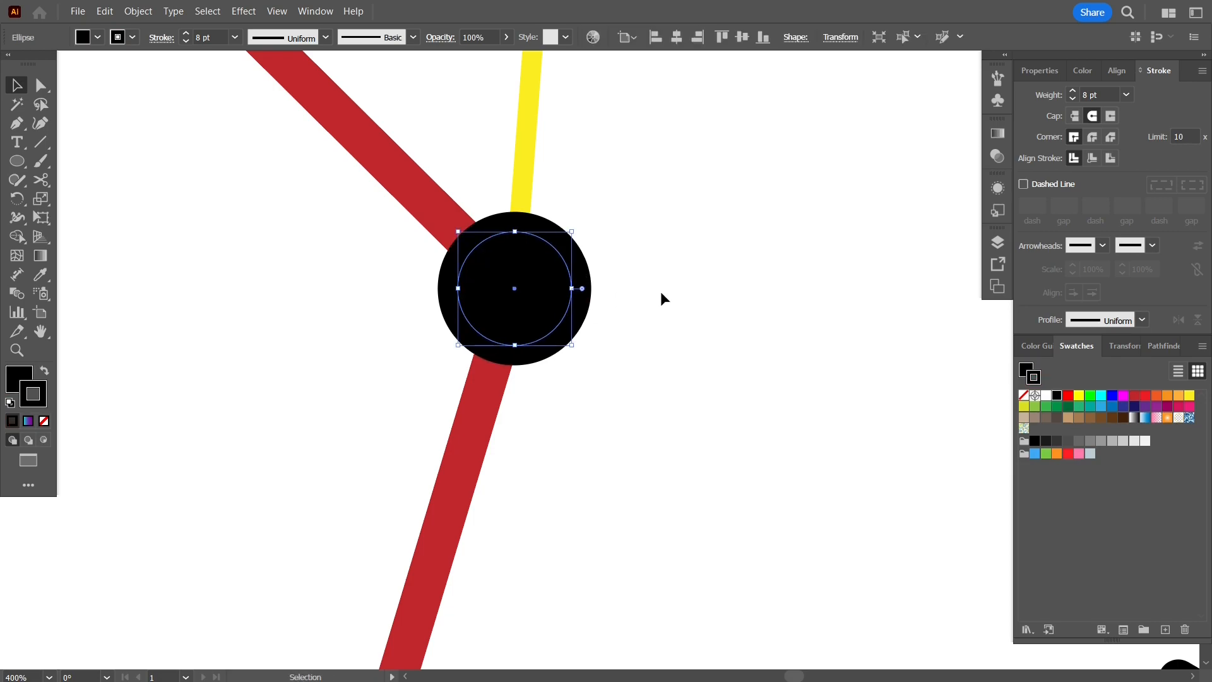
key(ctrl+0)
click(873, 247)
Group the hour marks, hands and centre dot into one clock group
drag(845, 185, 742, 214)
drag(264, 104, 776, 538)
key(ctrl+g)
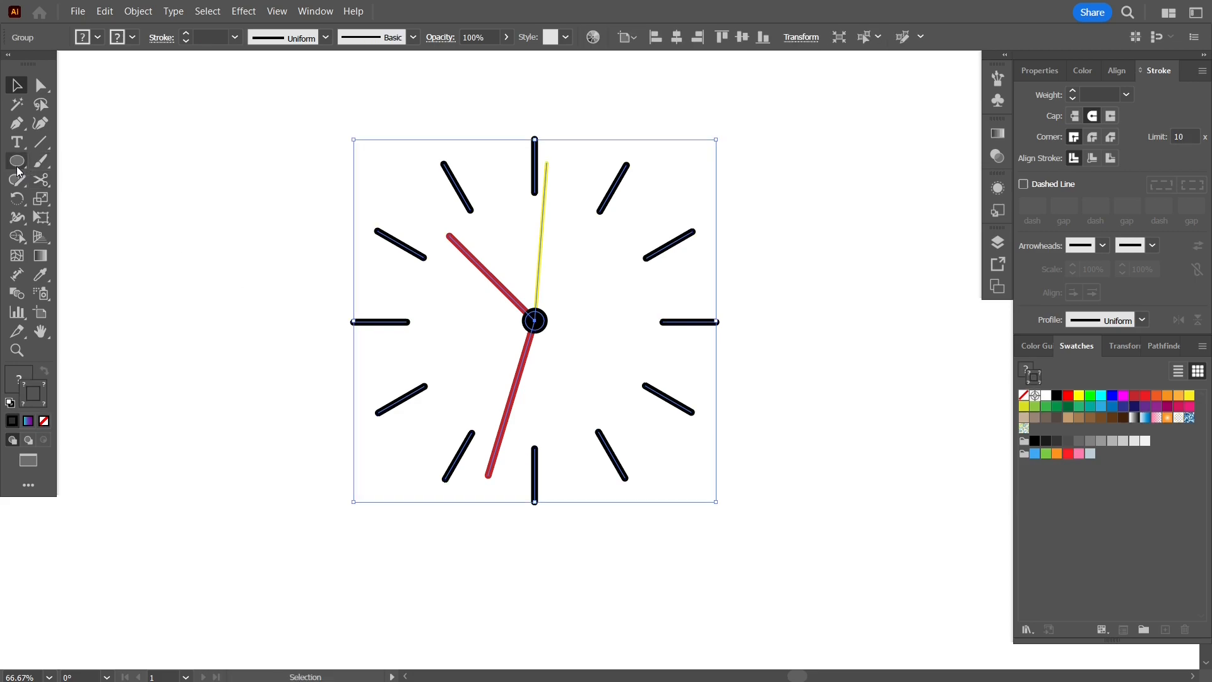
Draw a circle over the clock and enlarge it until it extends slightly beyond all the hour marks
click(17, 163)
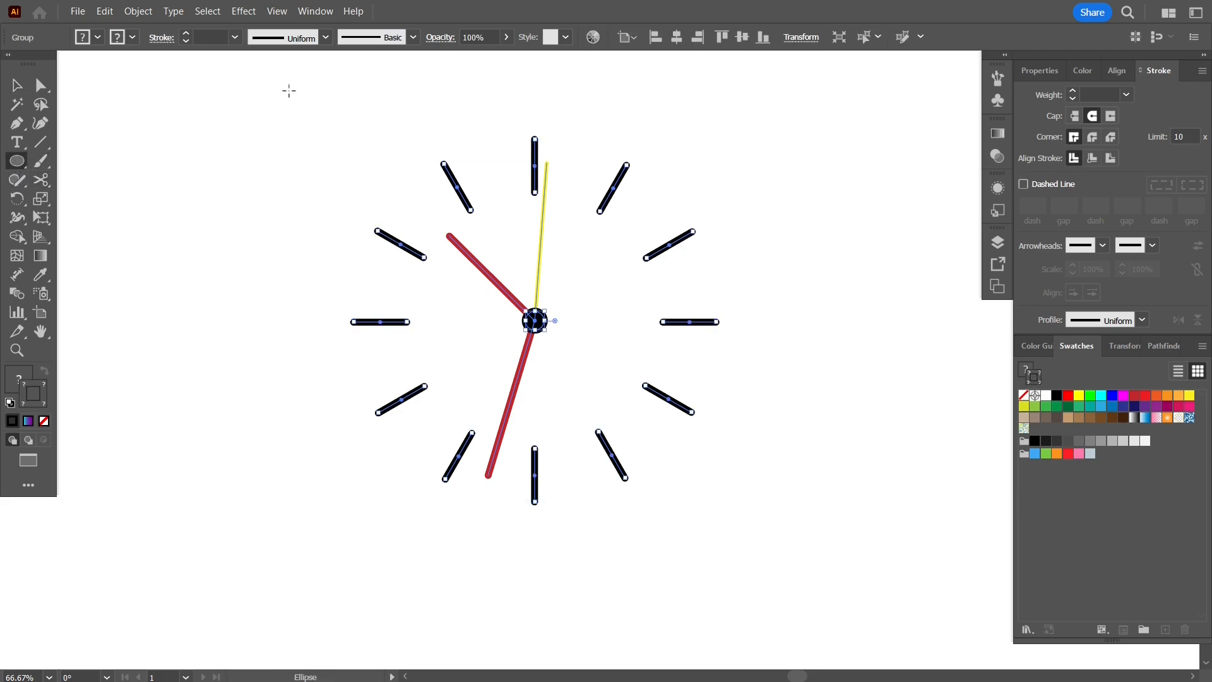
mouse_move(296, 115)
mouse_down()
mouse_move(496, 313)
mouse_move(469, 284)
mouse_up()
click(17, 85)
drag(359, 192, 611, 399)
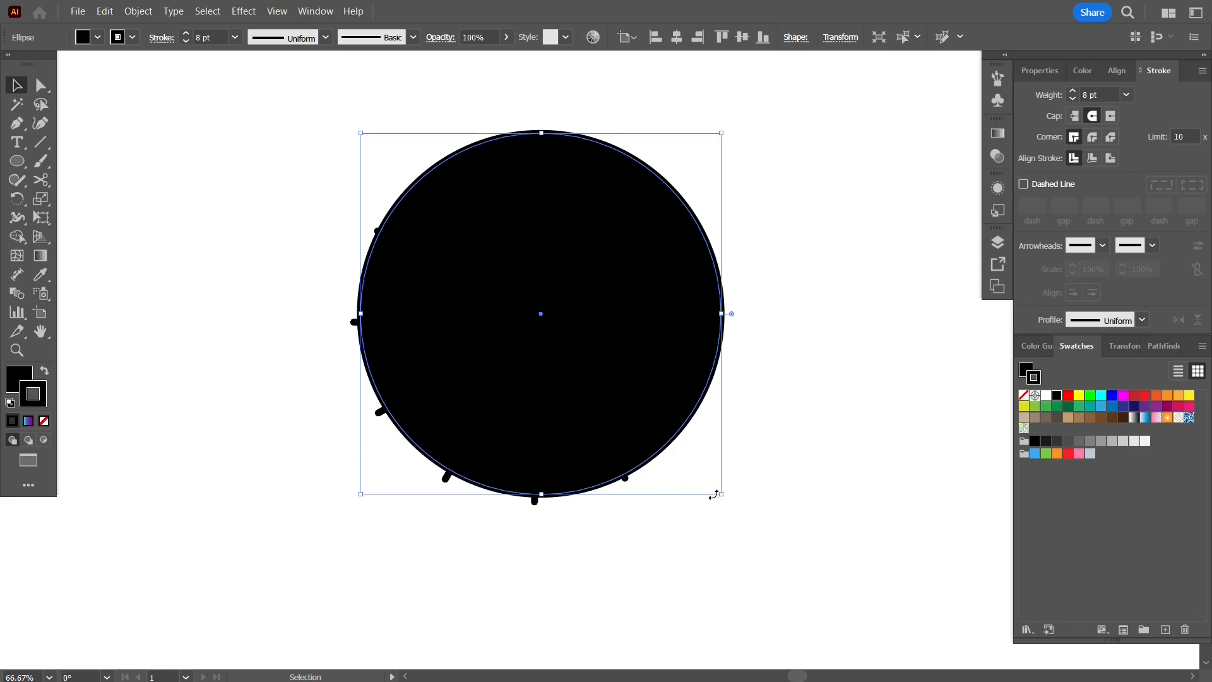
drag(723, 497, 748, 517)
Send the large circle behind the clock group
key(a)
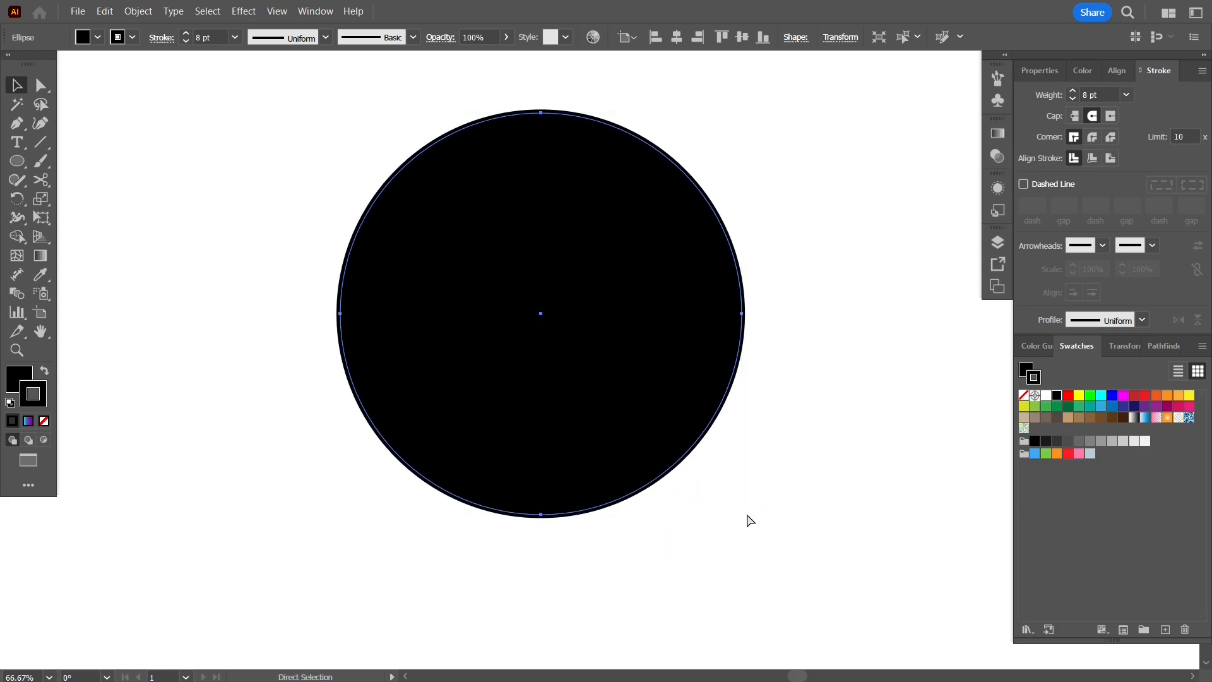
key(v)
key(ctrl+shift+bracketleft)
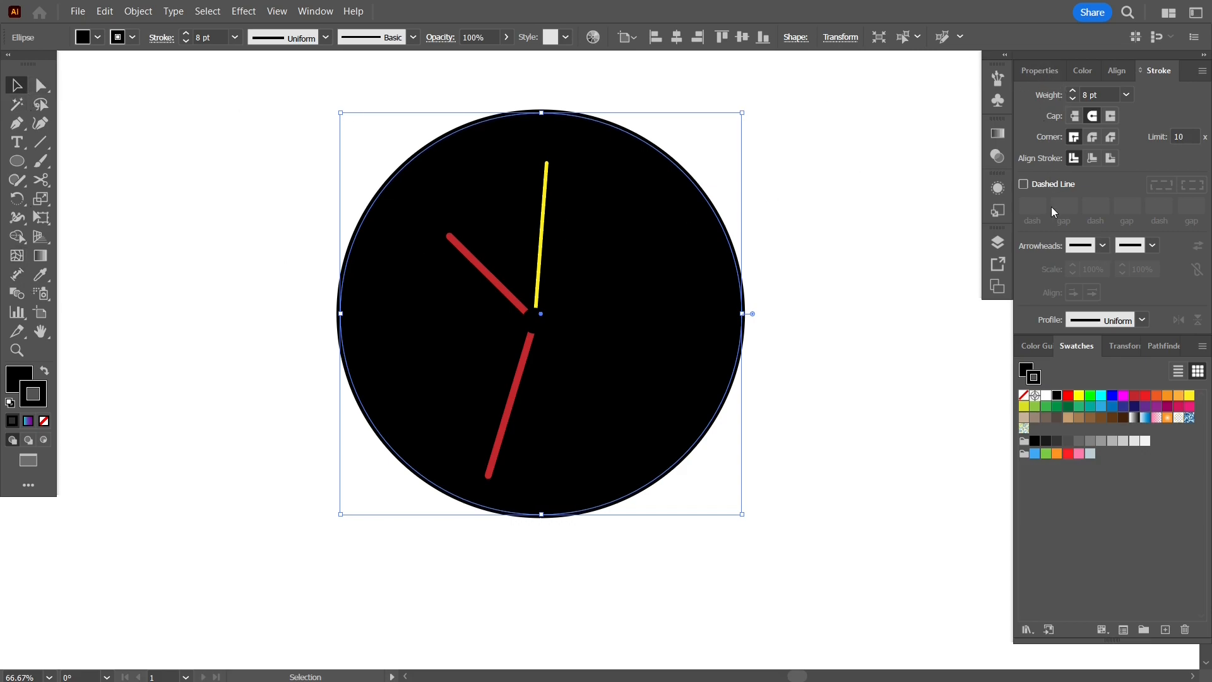
Fill the large circle with white and remove its stroke
click(1047, 397)
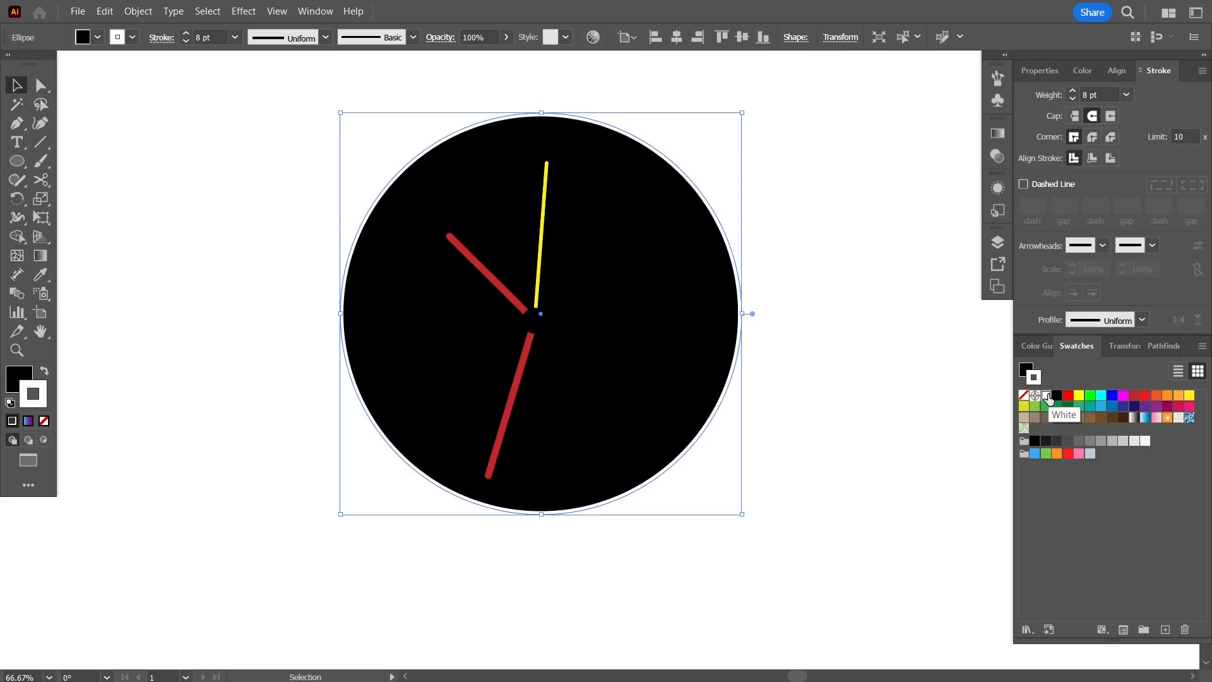
click(17, 378)
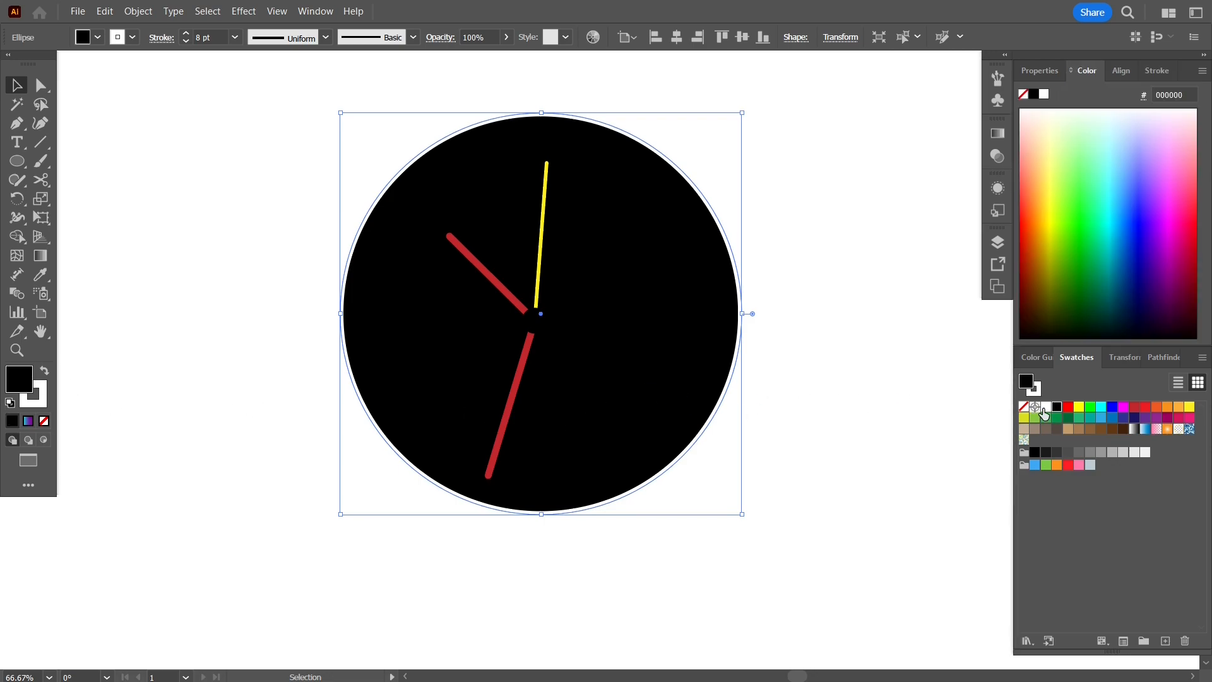
click(1045, 409)
click(43, 407)
click(43, 421)
click(246, 73)
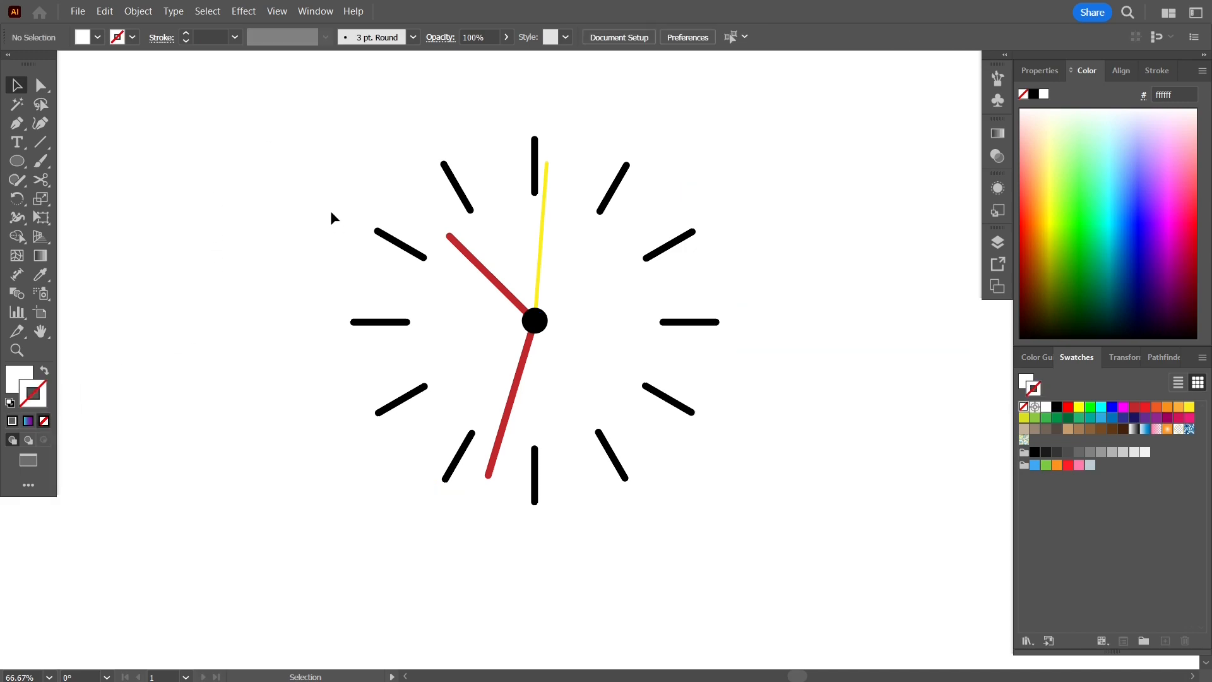
Align the white circle and the clock group on their vertical and horizontal centres
key(ctrl+a)
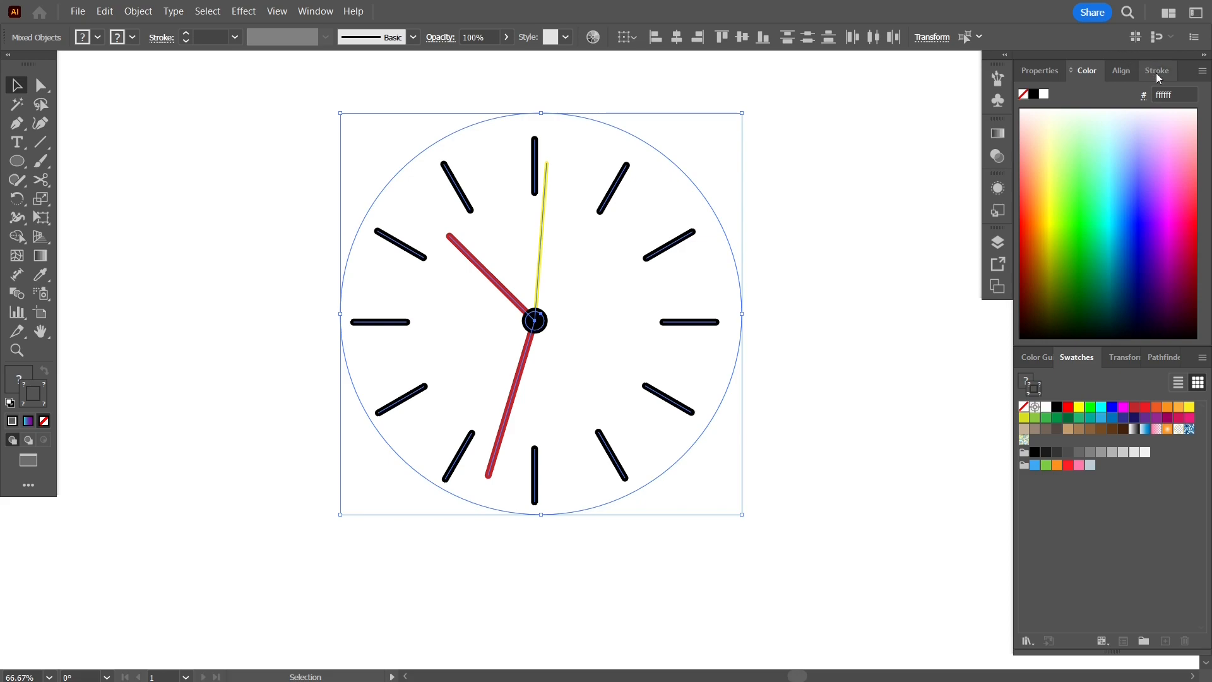
click(1122, 71)
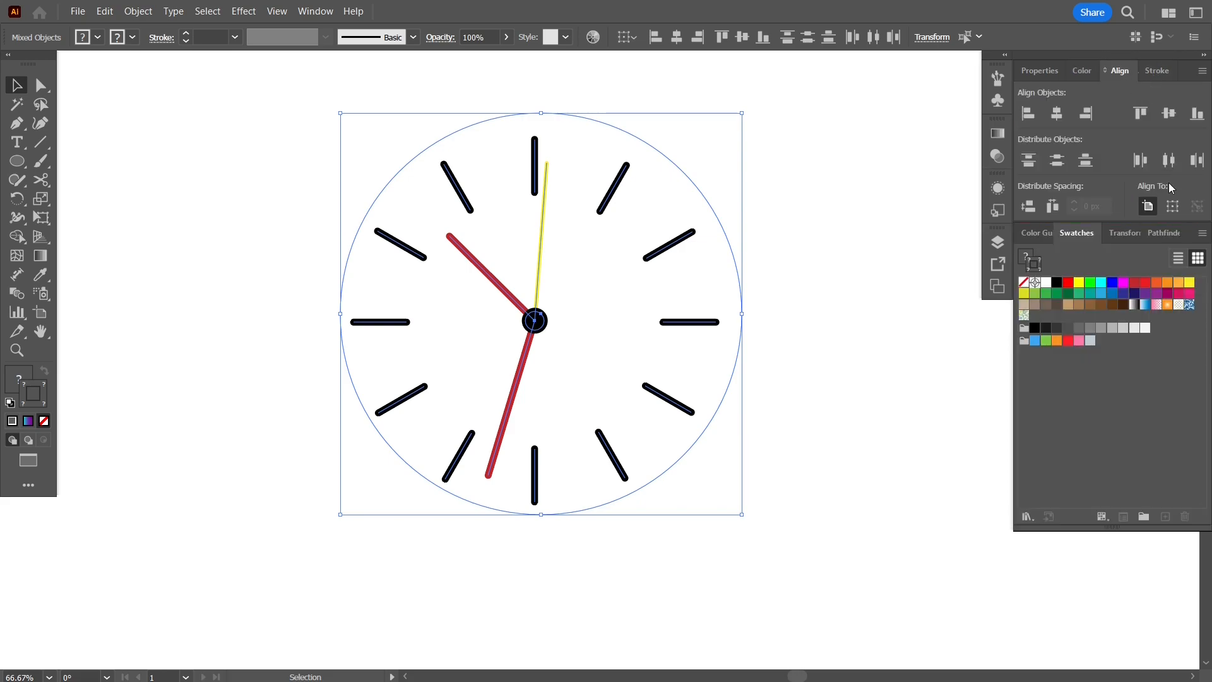
click(1172, 115)
click(1061, 115)
click(859, 233)
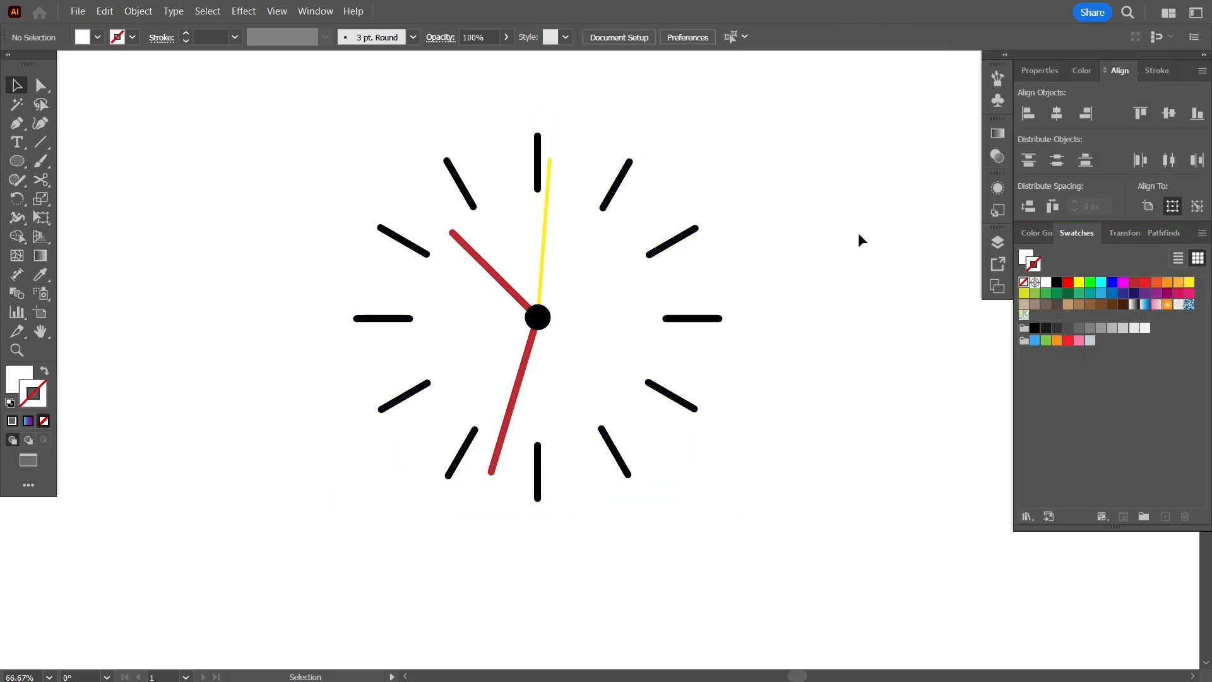
click(703, 205)
click(714, 162)
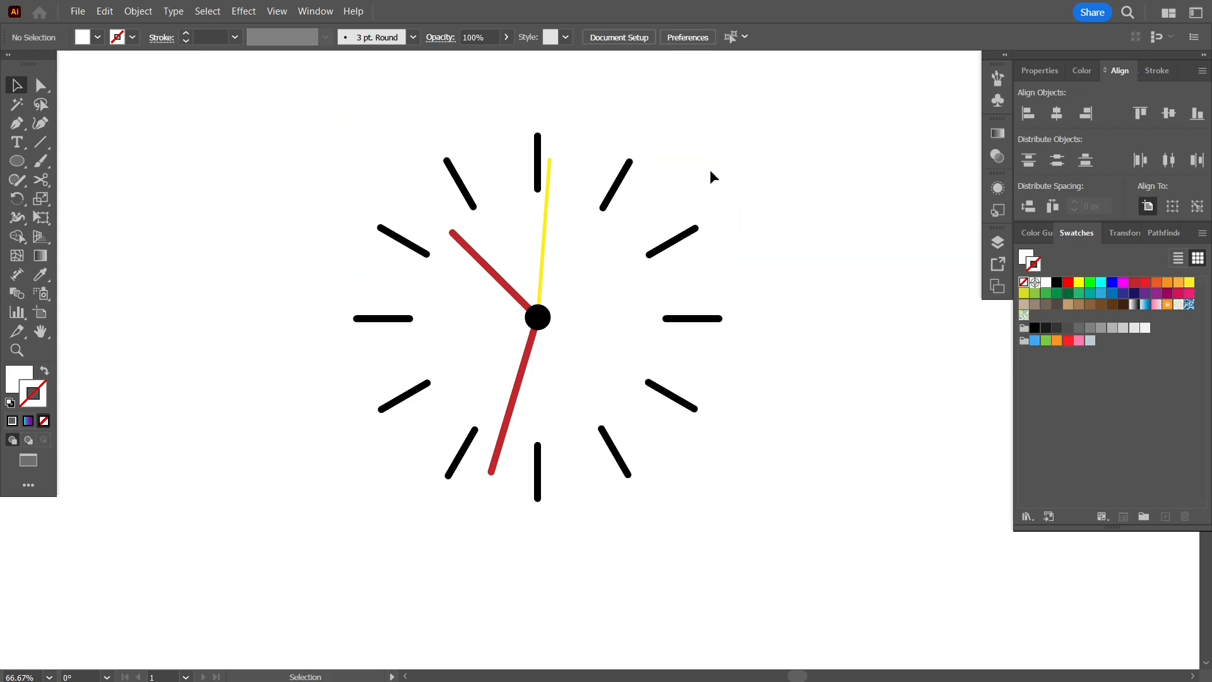
Group the white dial together with all the clock marks, hands and centre dot
click(17, 161)
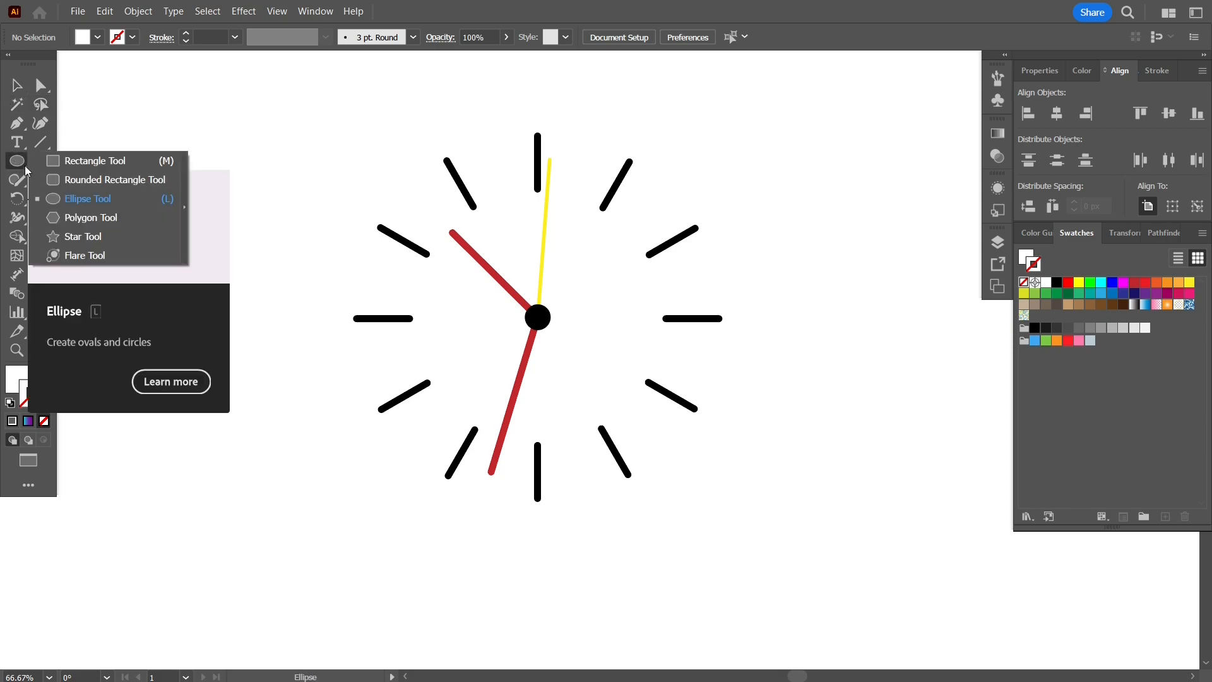
click(63, 161)
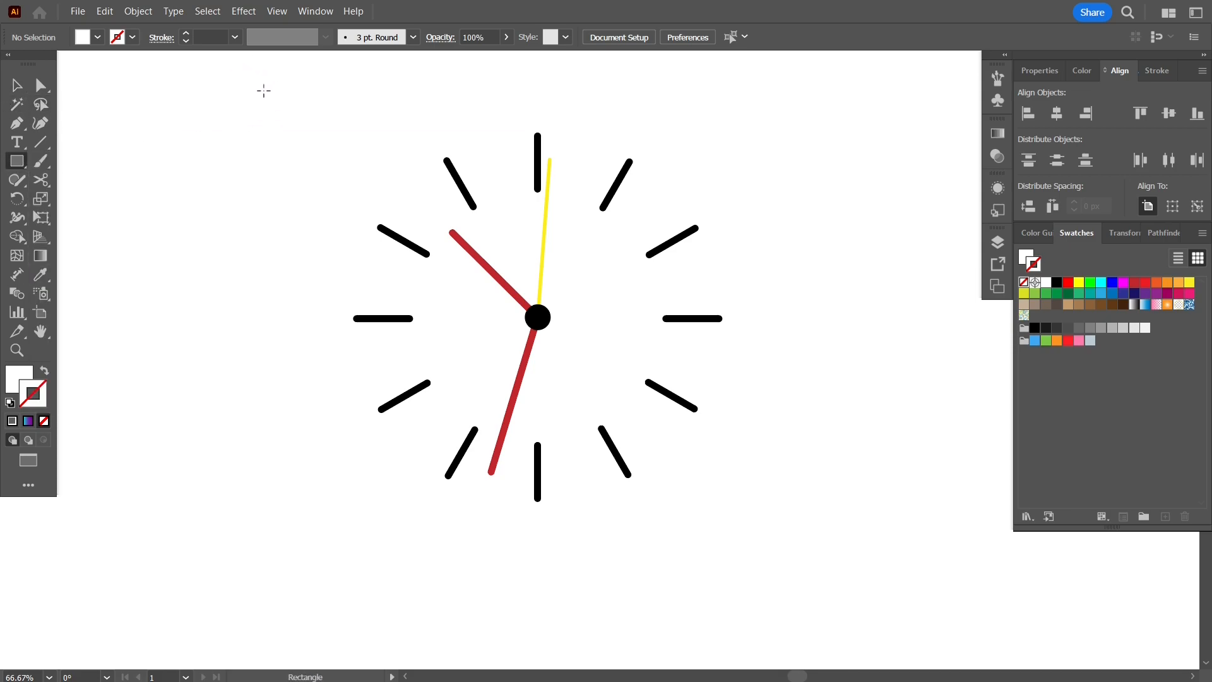
click(16, 85)
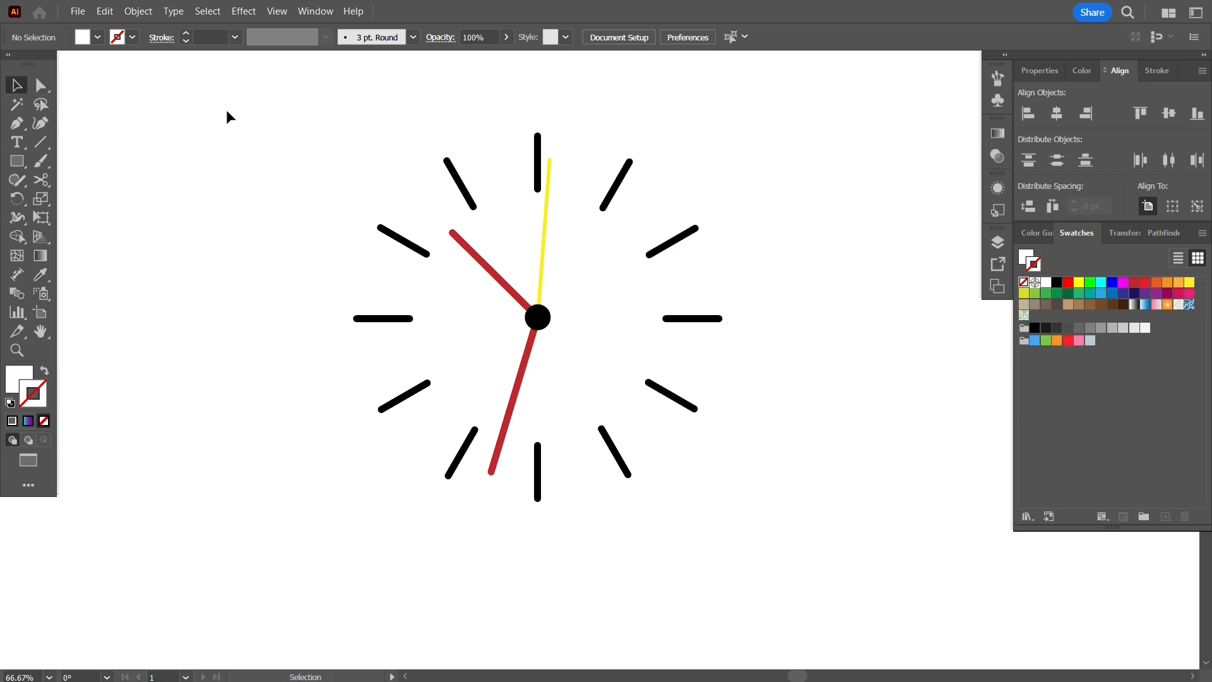
drag(278, 105, 831, 544)
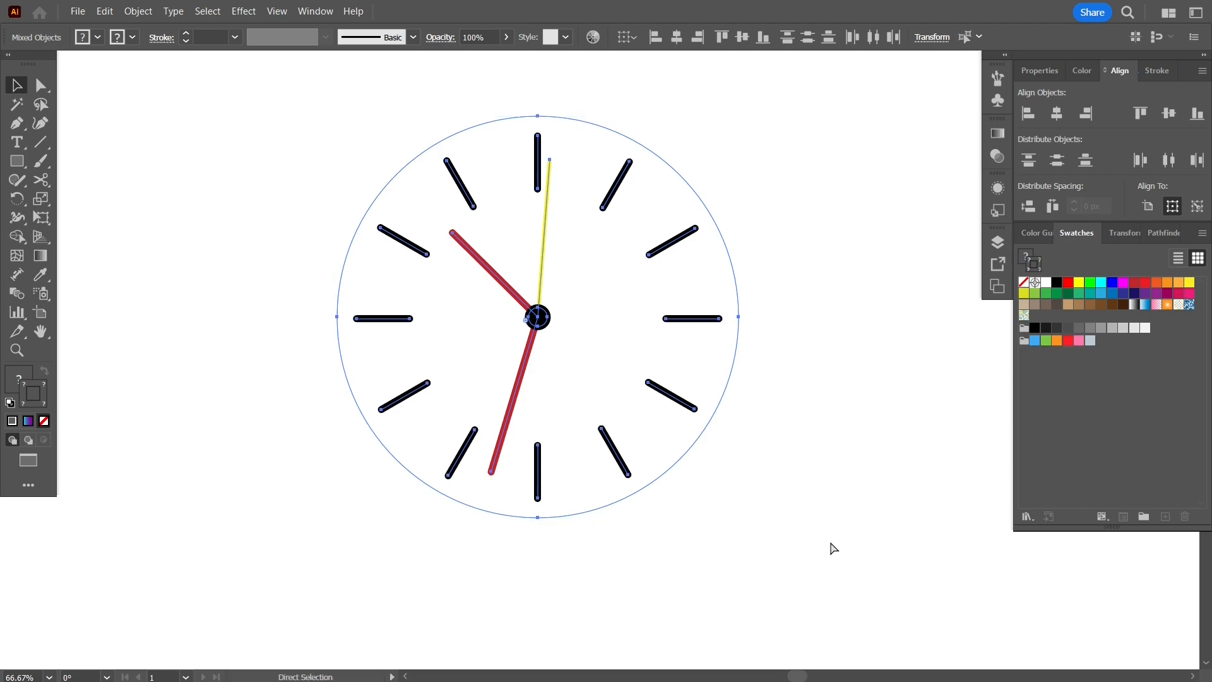
key(ctrl+g)
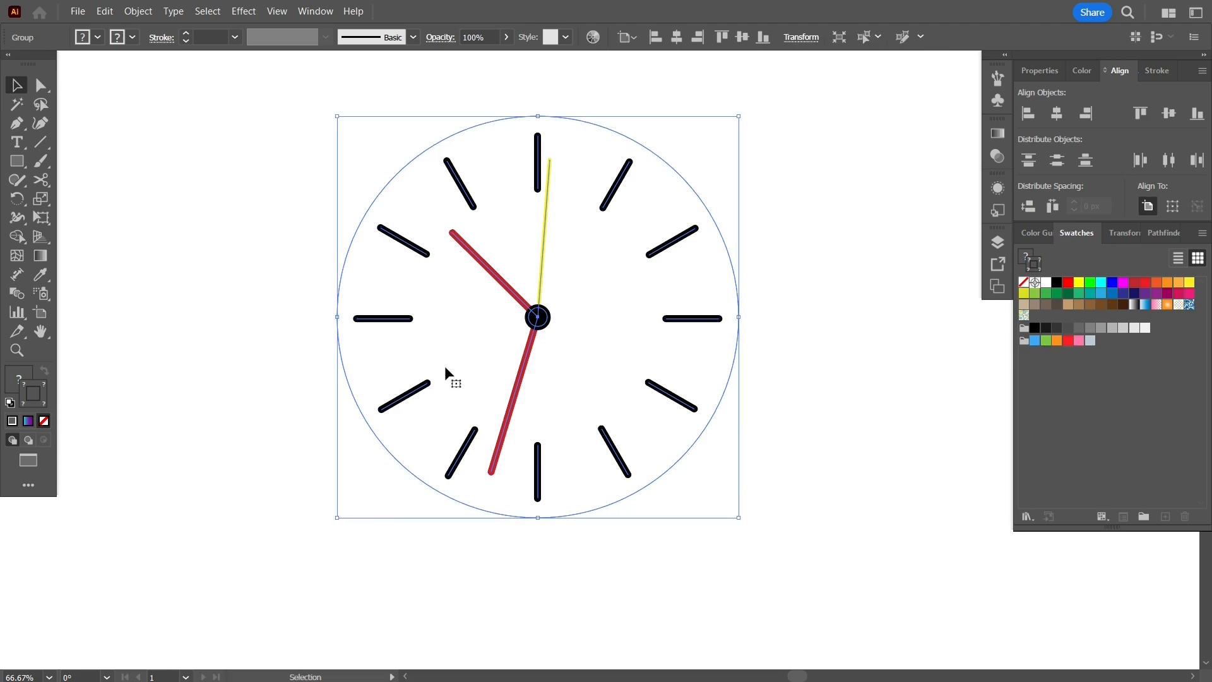
Draw a square over the clock reaching slightly beyond the dial and fill it with a linear gradient running vertically from top to bottom
click(18, 166)
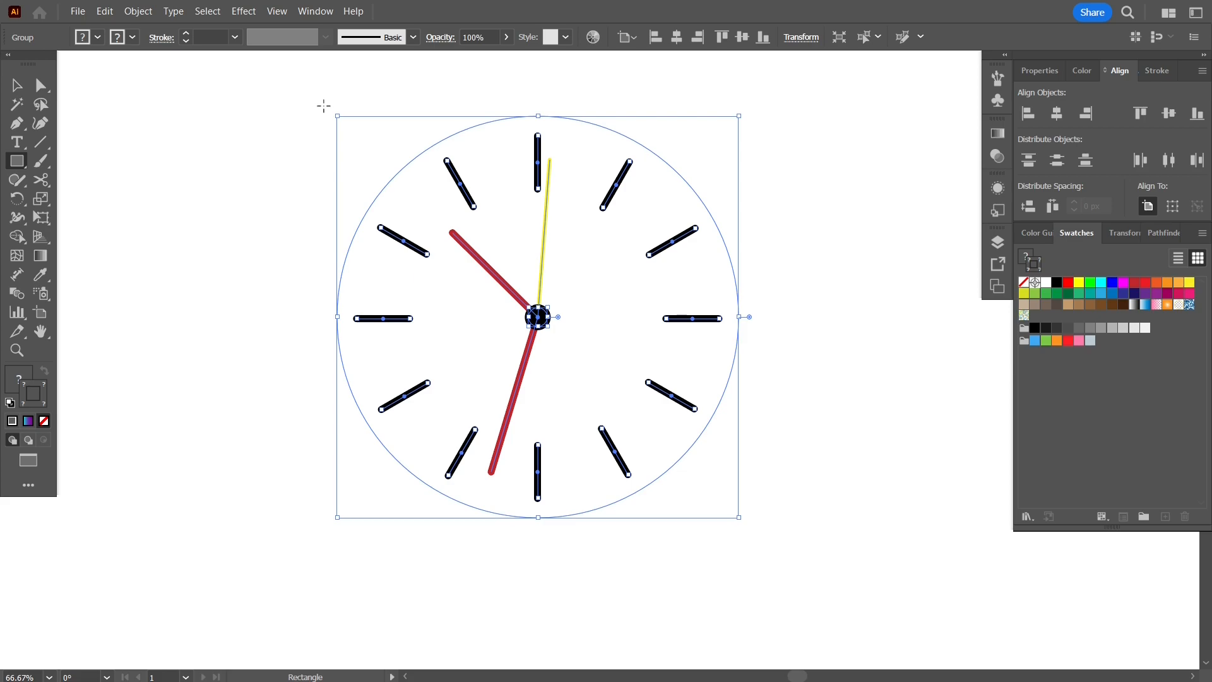
drag(324, 106, 757, 534)
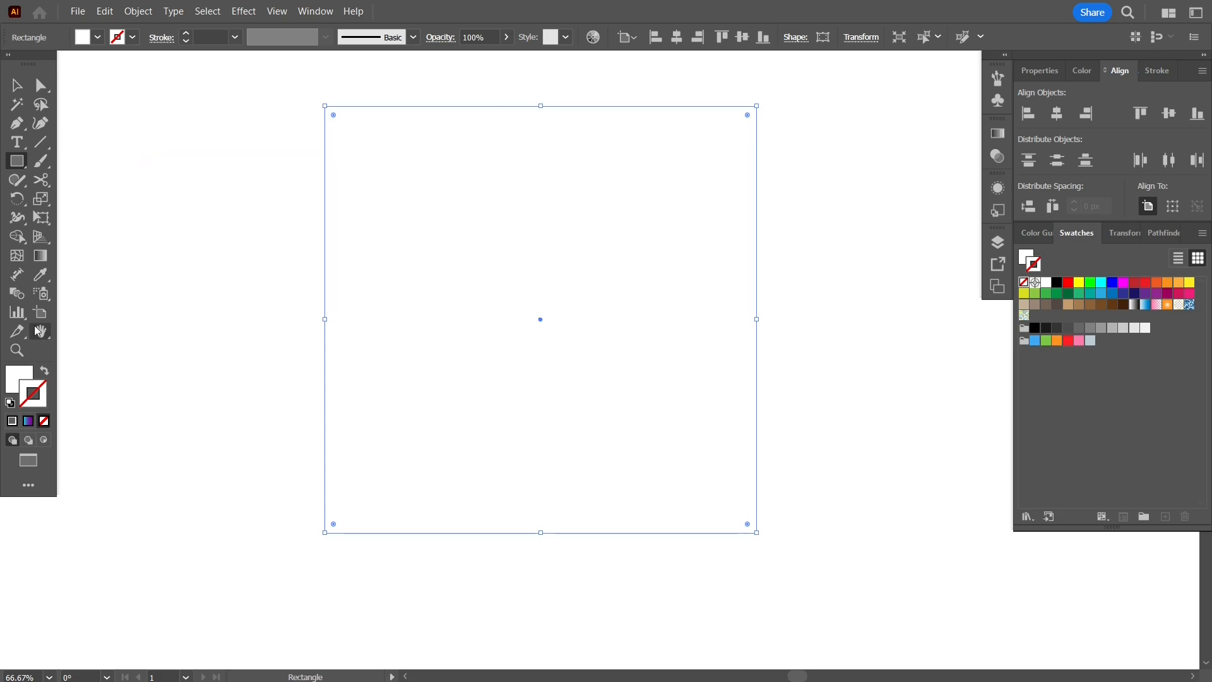
click(18, 377)
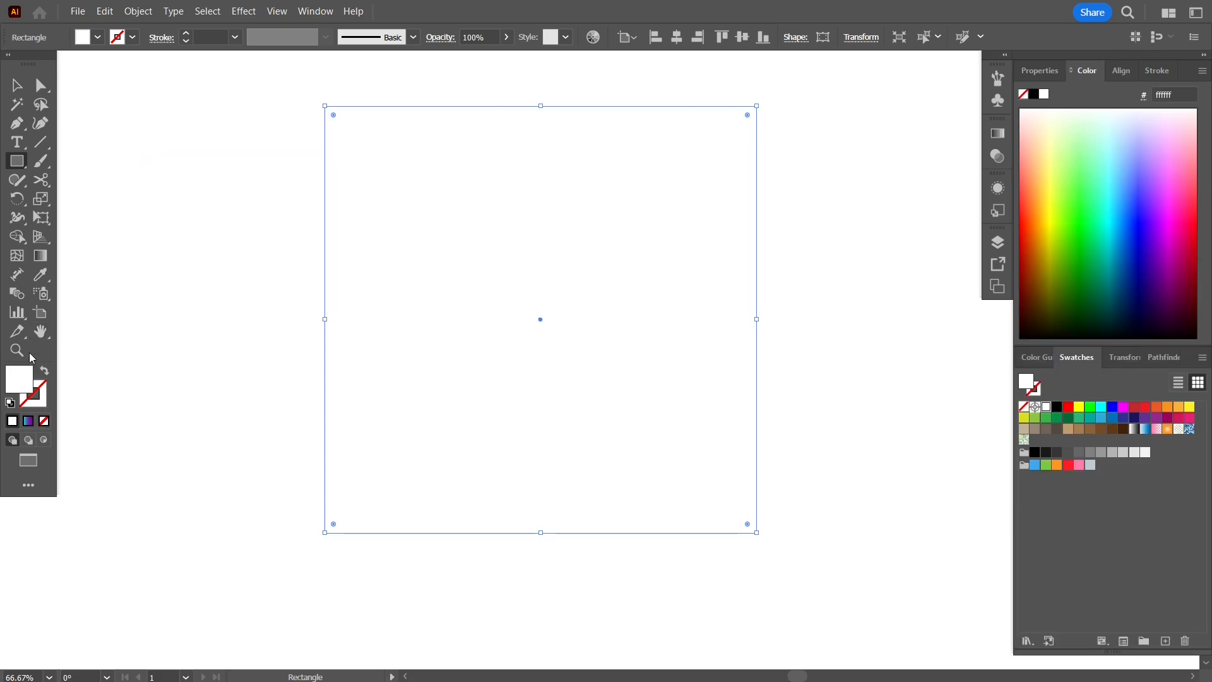
click(41, 256)
click(350, 314)
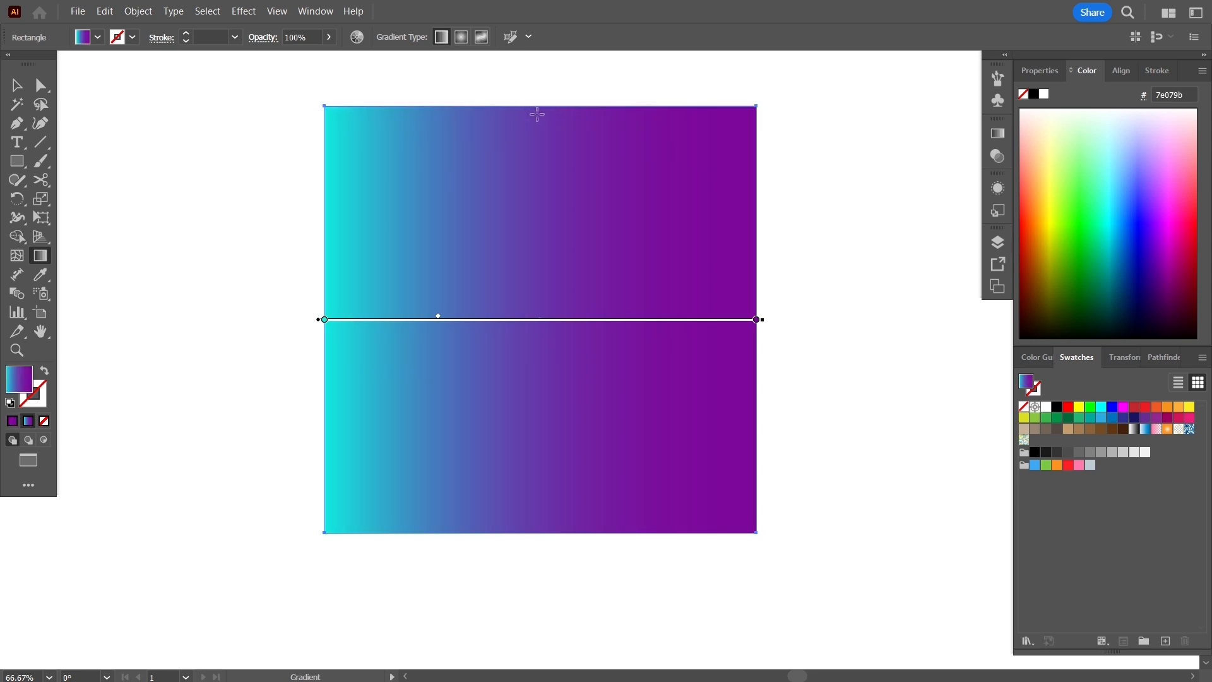
mouse_move(544, 113)
mouse_down()
mouse_move(574, 493)
mouse_move(544, 524)
mouse_up()
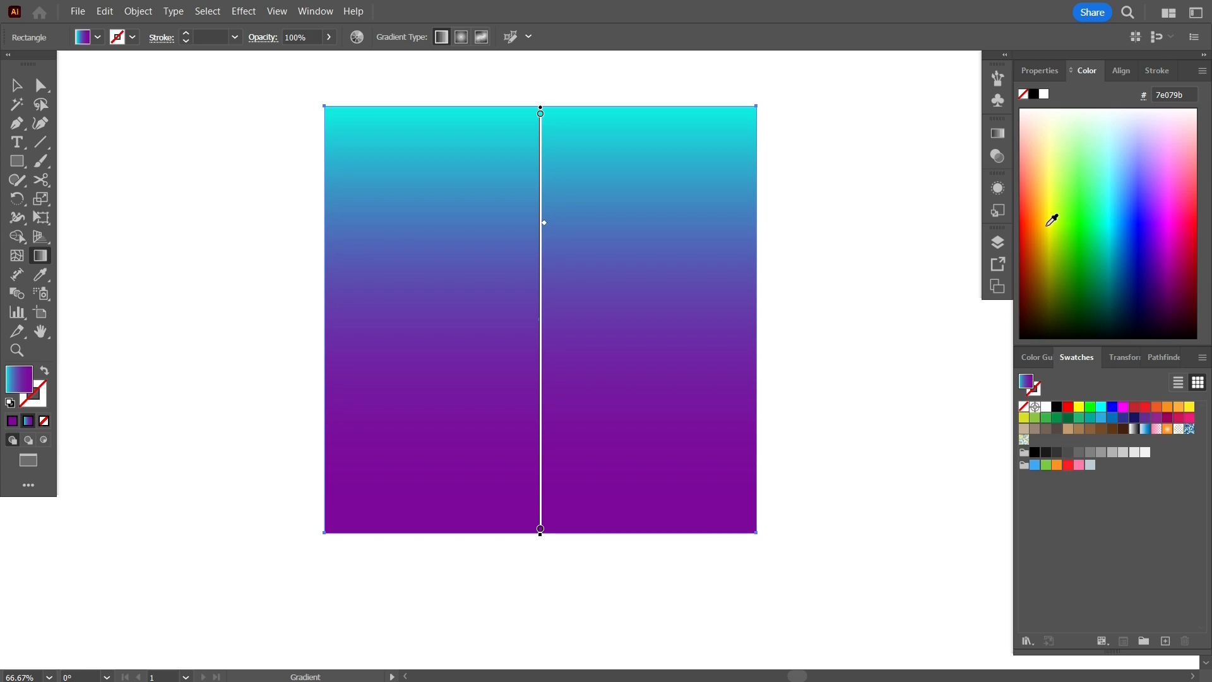
Change the gradient's starting colour stop to pink f772ca
click(999, 135)
click(811, 256)
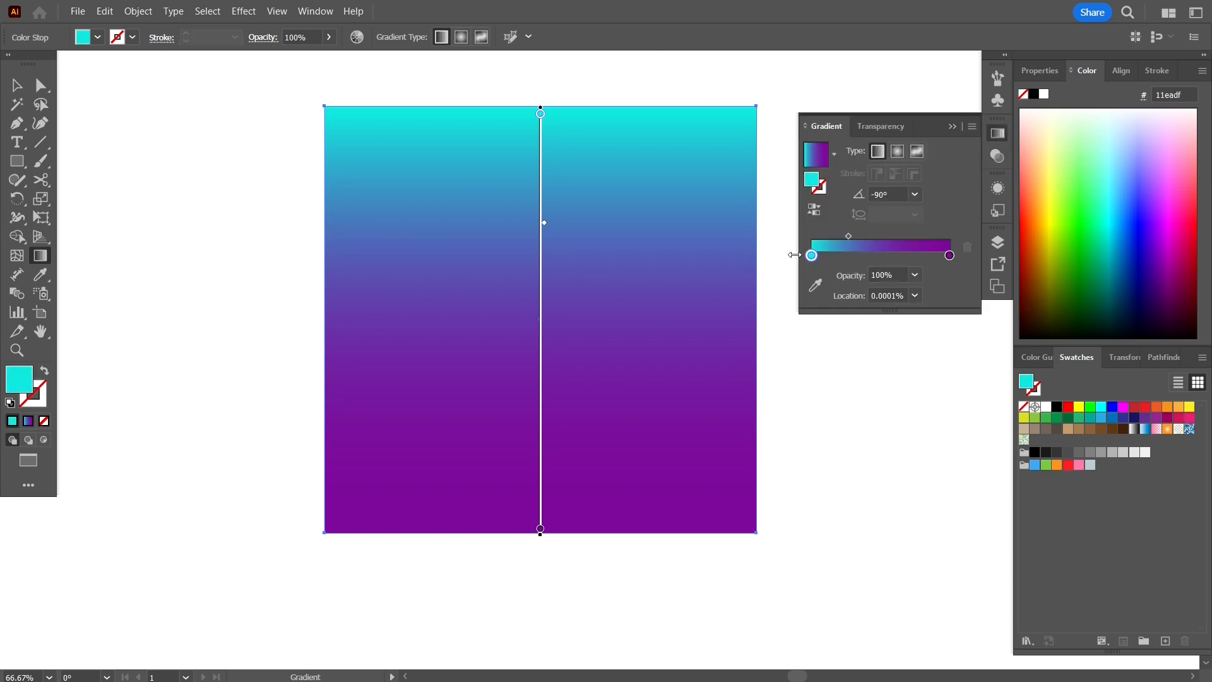
double_click(814, 181)
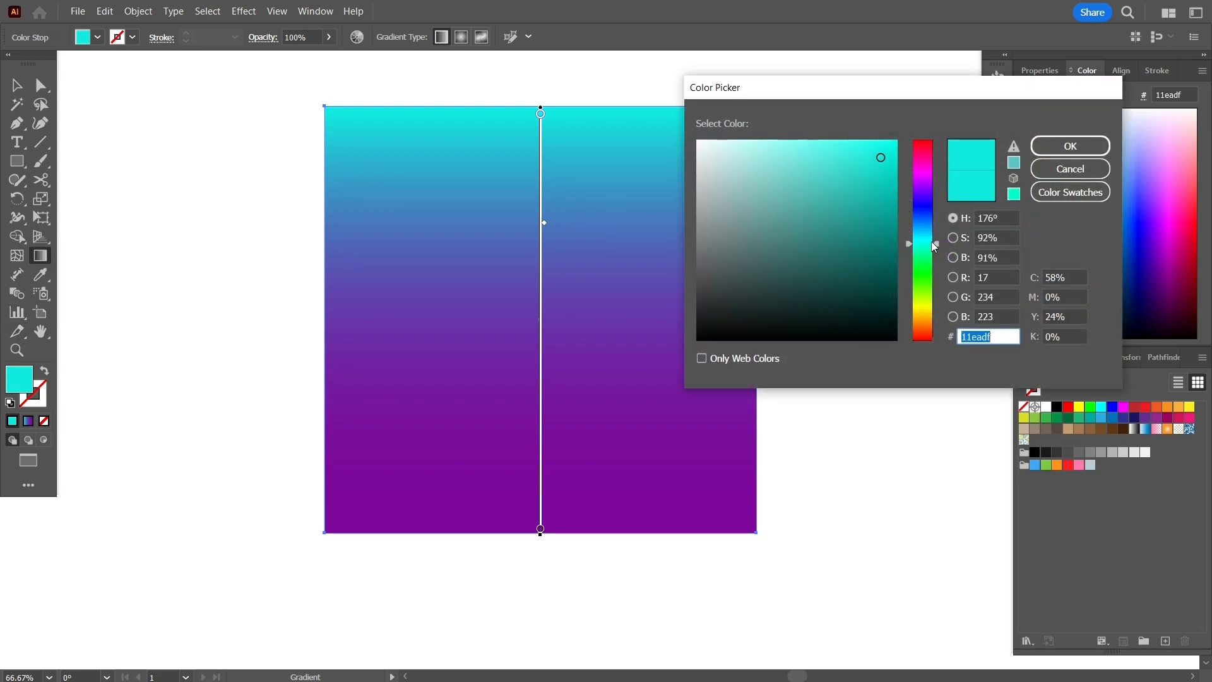
drag(938, 243, 934, 161)
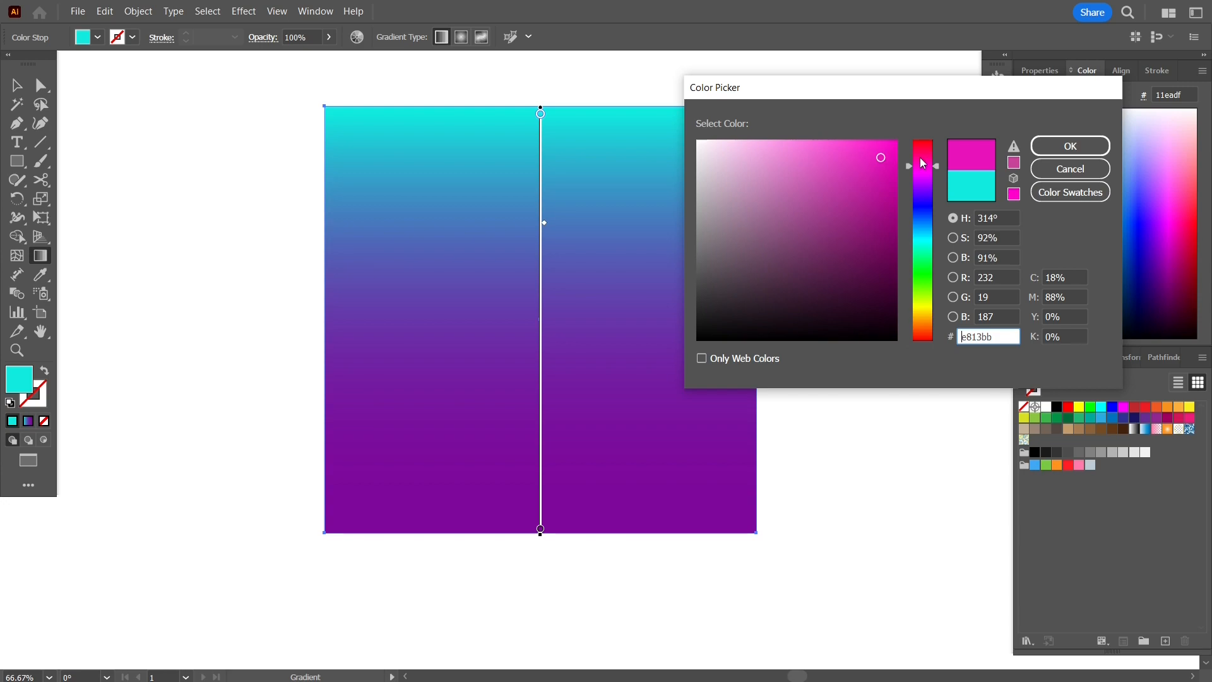
drag(938, 165, 806, 145)
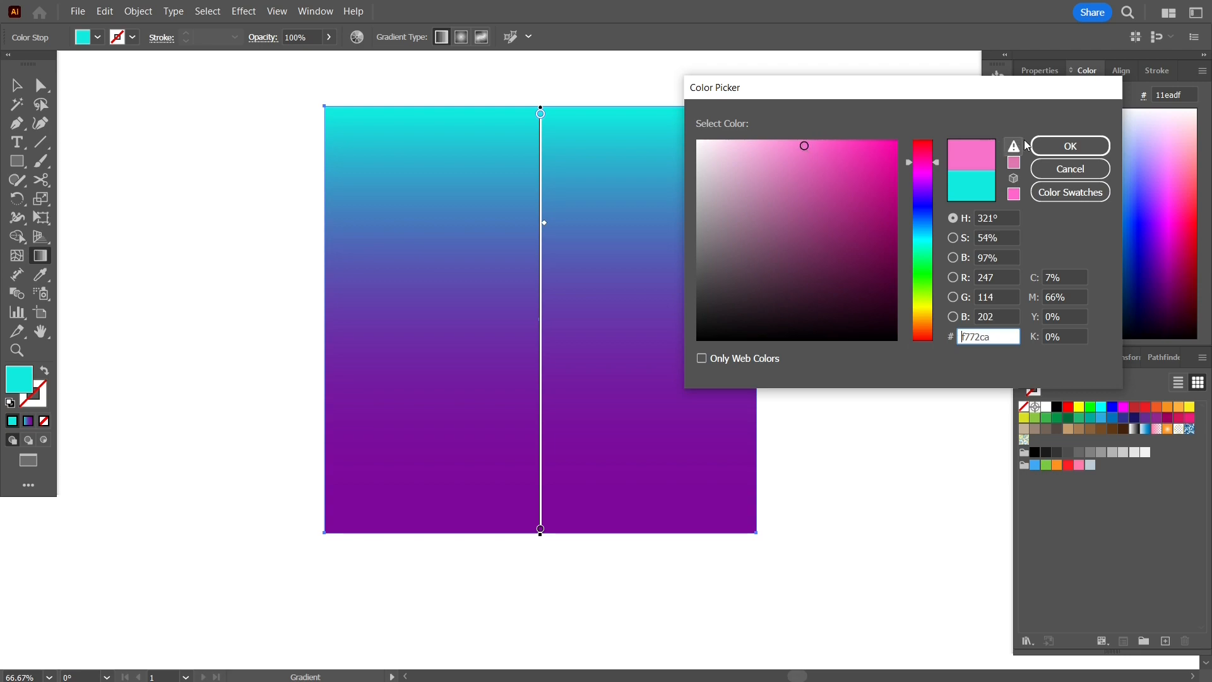
click(1063, 152)
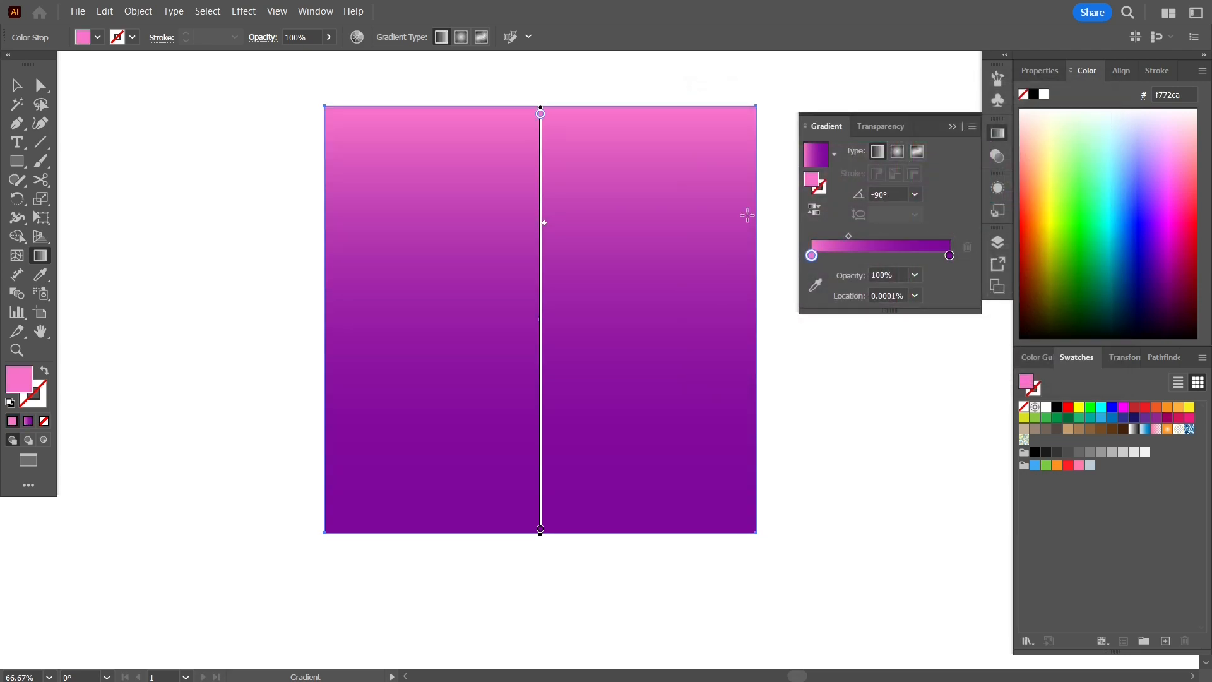
Change the gradient's end colour stop to red e83150
click(950, 255)
double_click(813, 180)
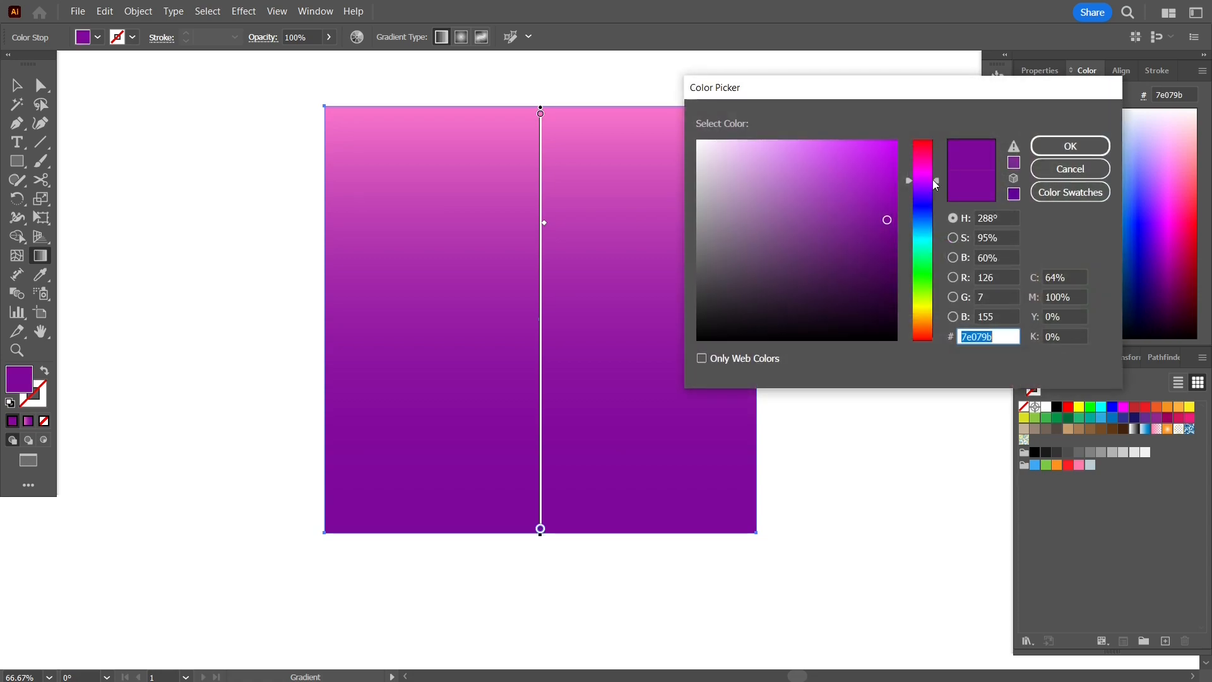
drag(935, 179, 937, 141)
mouse_move(885, 214)
mouse_down()
mouse_move(857, 187)
mouse_move(874, 168)
mouse_move(857, 156)
mouse_up()
click(1071, 146)
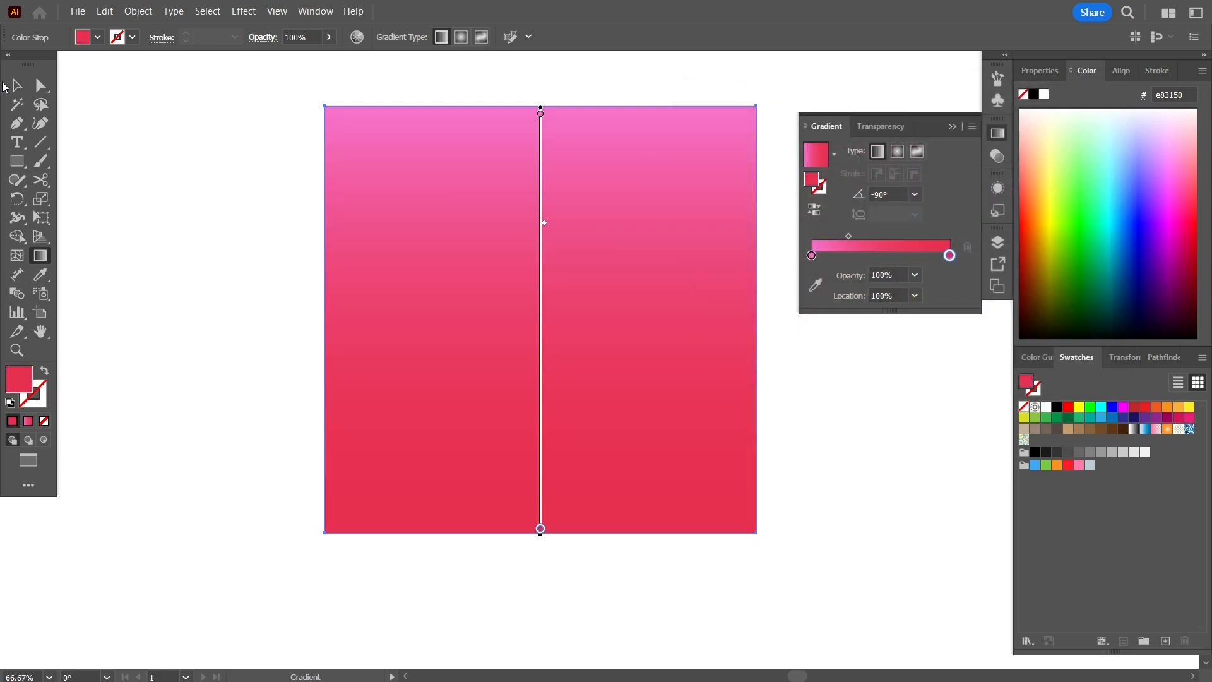
Round the gradient square's corners to a radius of about 131 and place the square behind the clock
click(17, 86)
drag(333, 116, 447, 199)
click(237, 89)
click(442, 168)
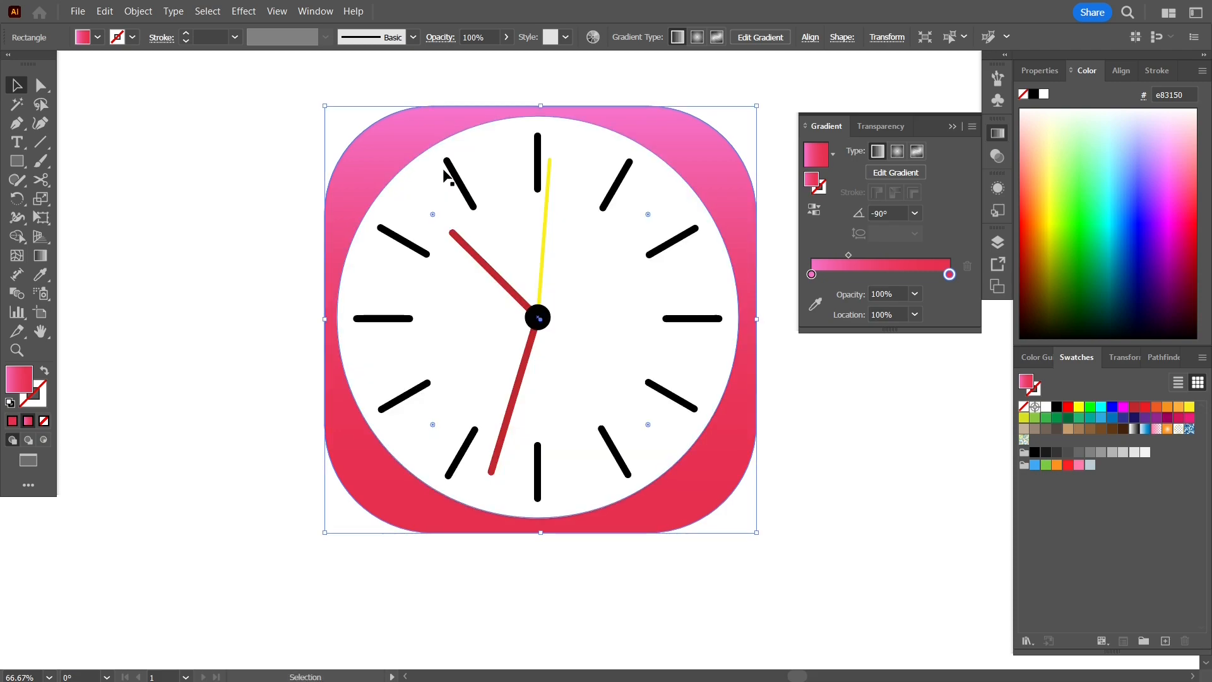
click(953, 126)
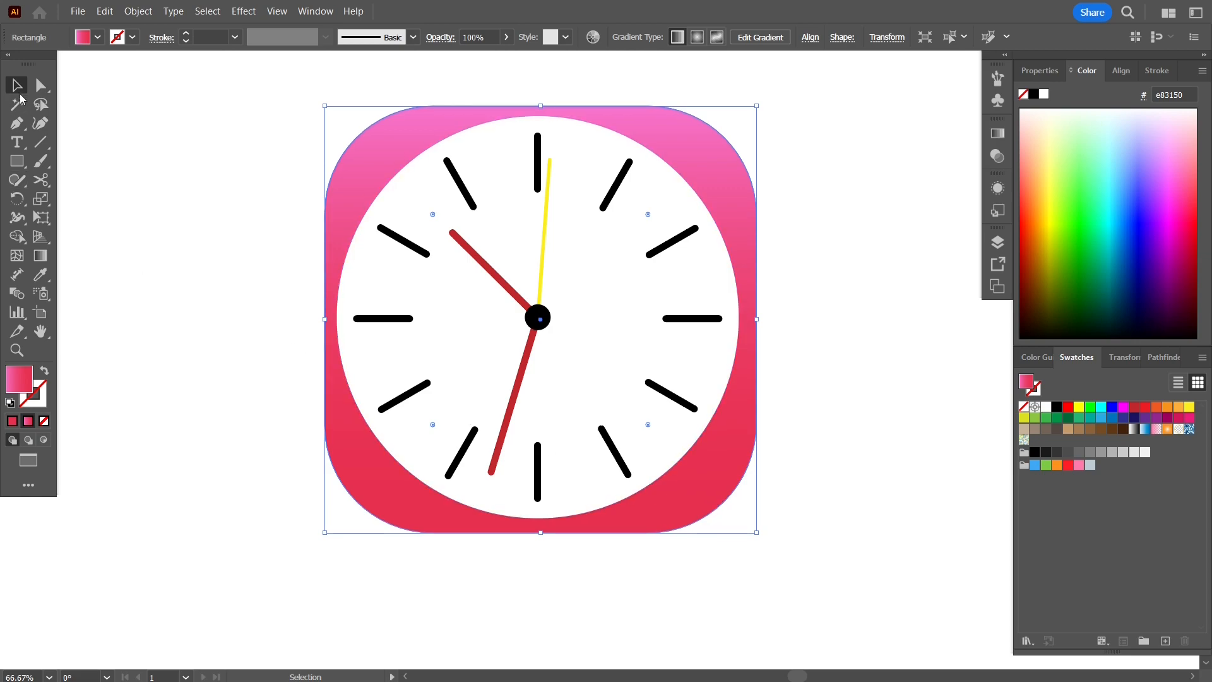
Reduce the corner rounding of the gradient square and enlarge it from its centre to leave a wider border around the dial
click(271, 149)
click(373, 152)
click(34, 81)
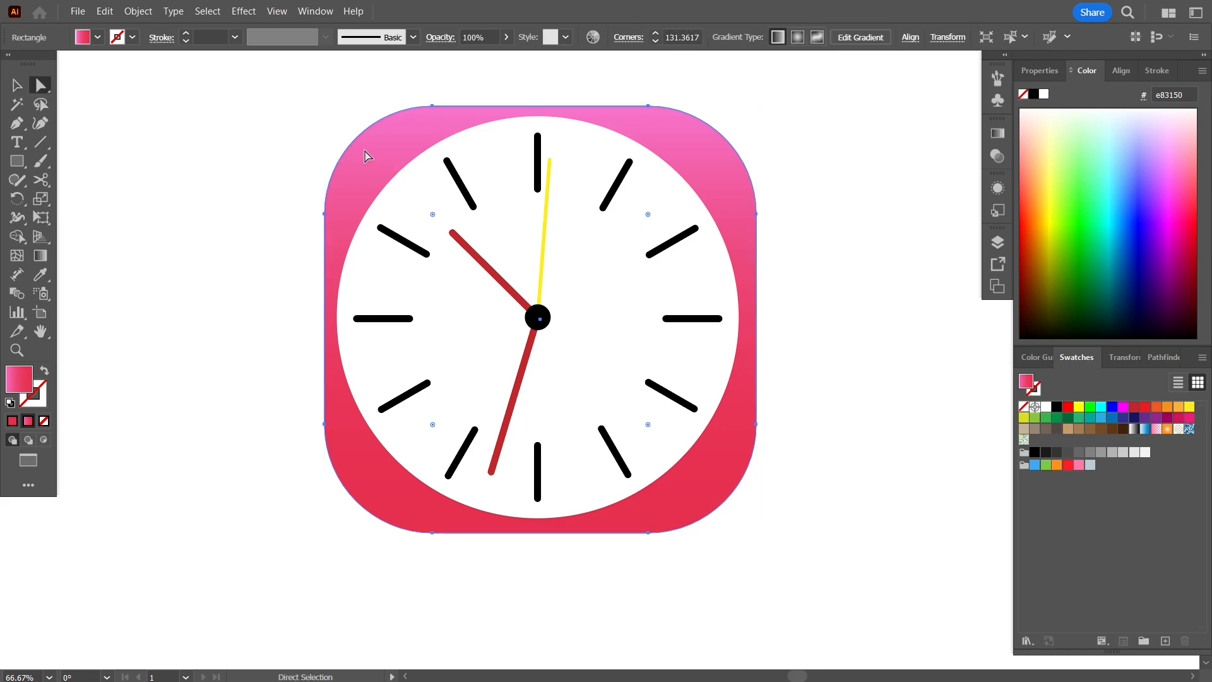
click(26, 82)
click(334, 499)
click(365, 486)
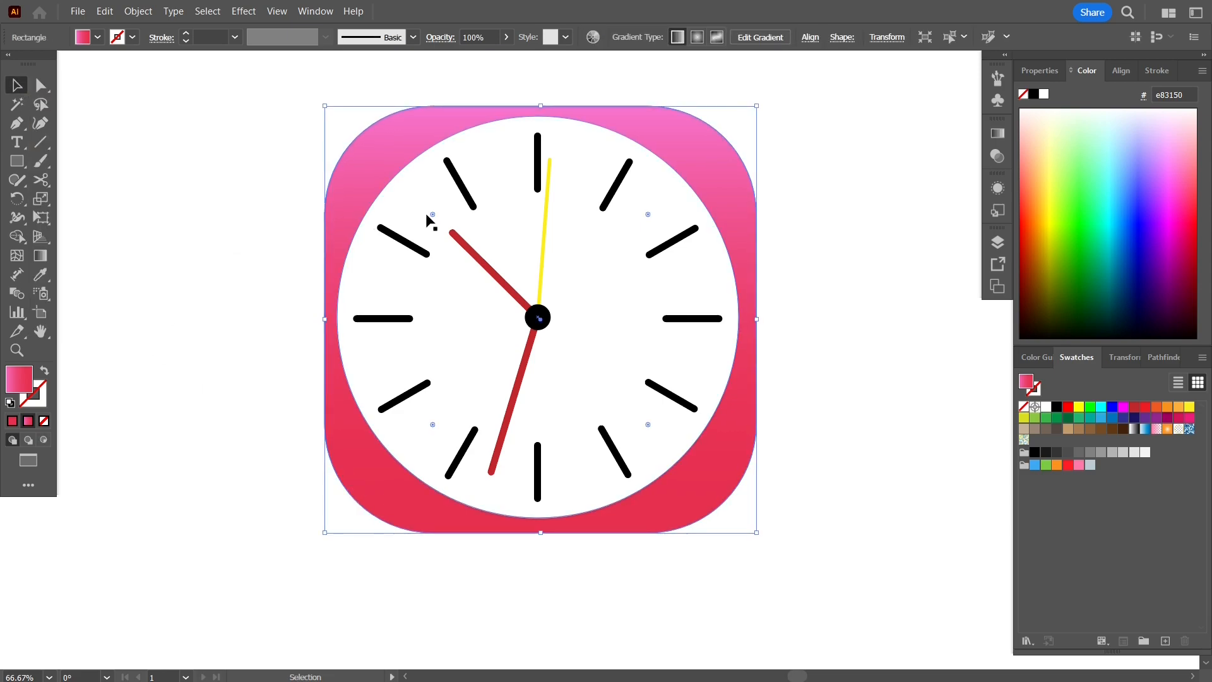
drag(434, 213, 375, 145)
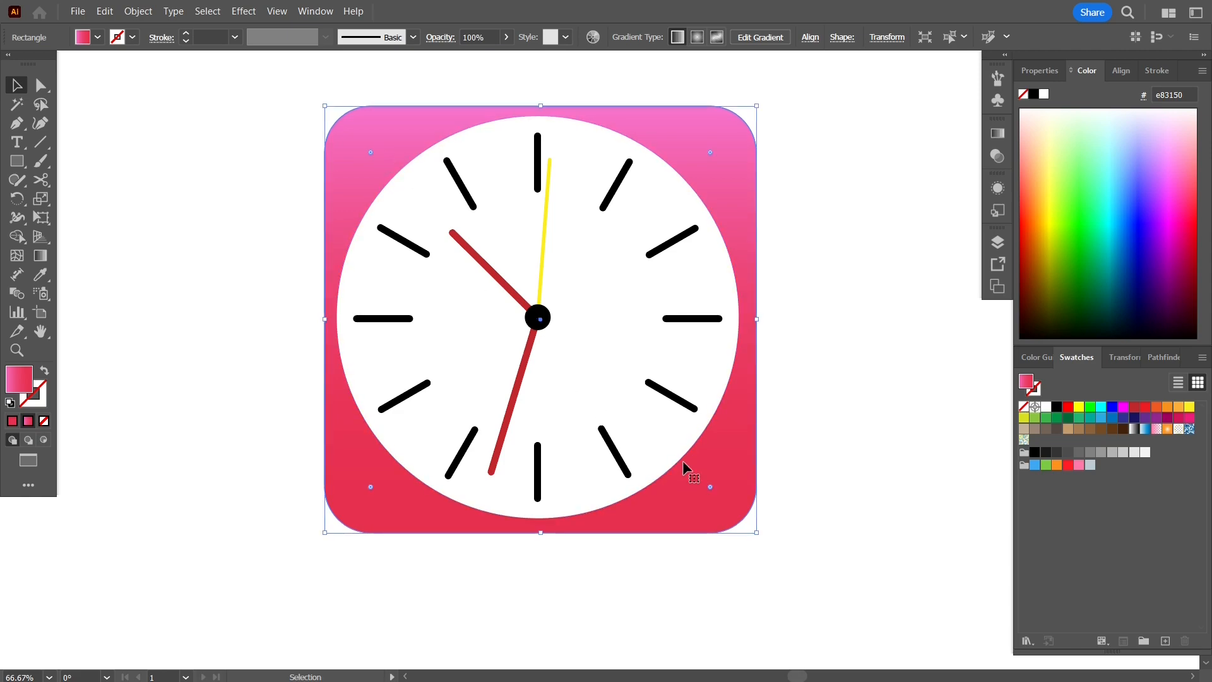
drag(757, 537, 786, 560)
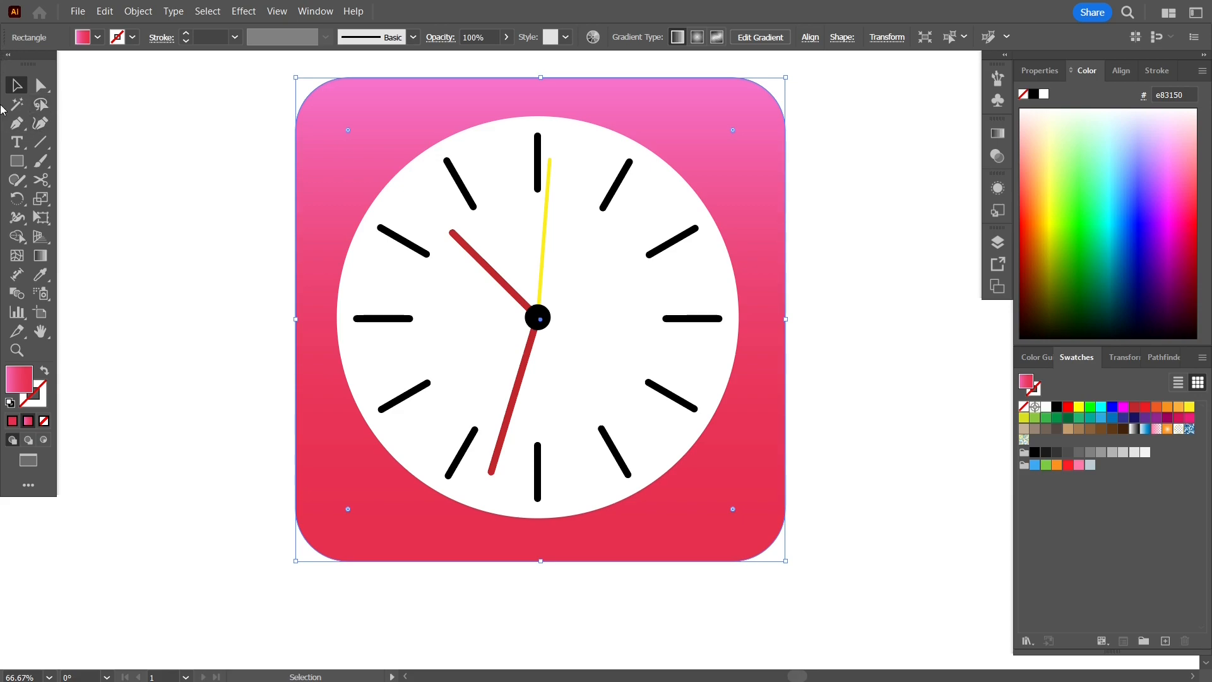
Bow all four sides of the gradient square slightly outward with the Anchor Point tool
click(25, 131)
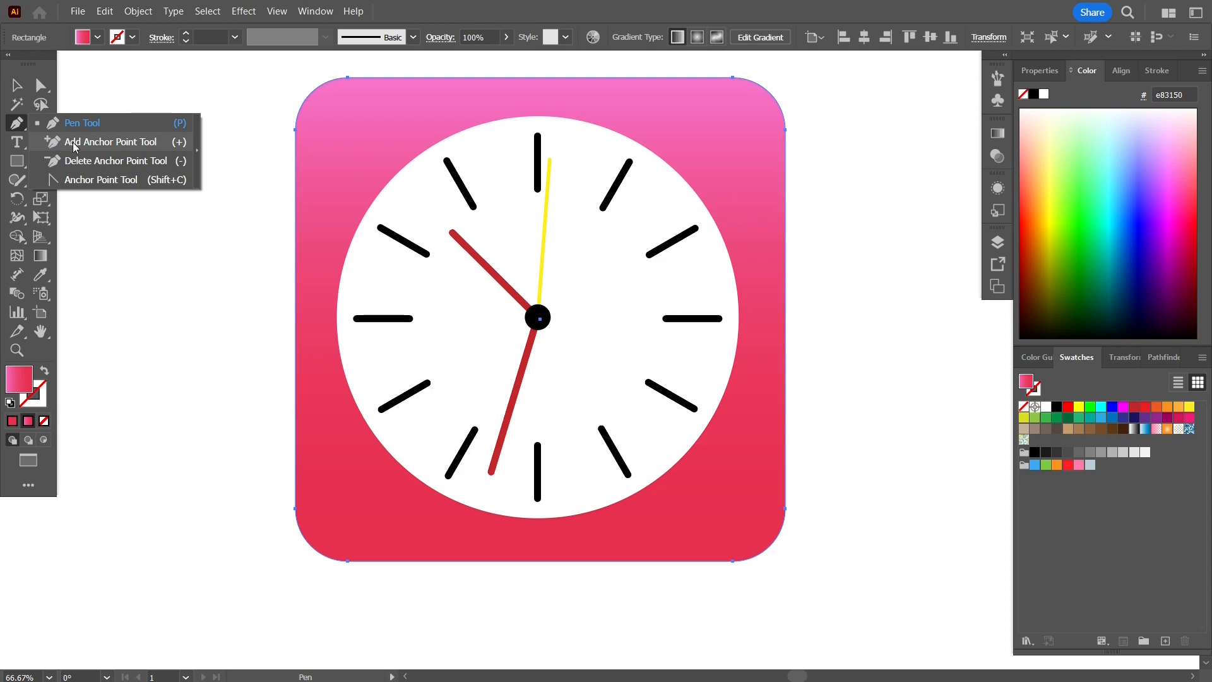
click(81, 181)
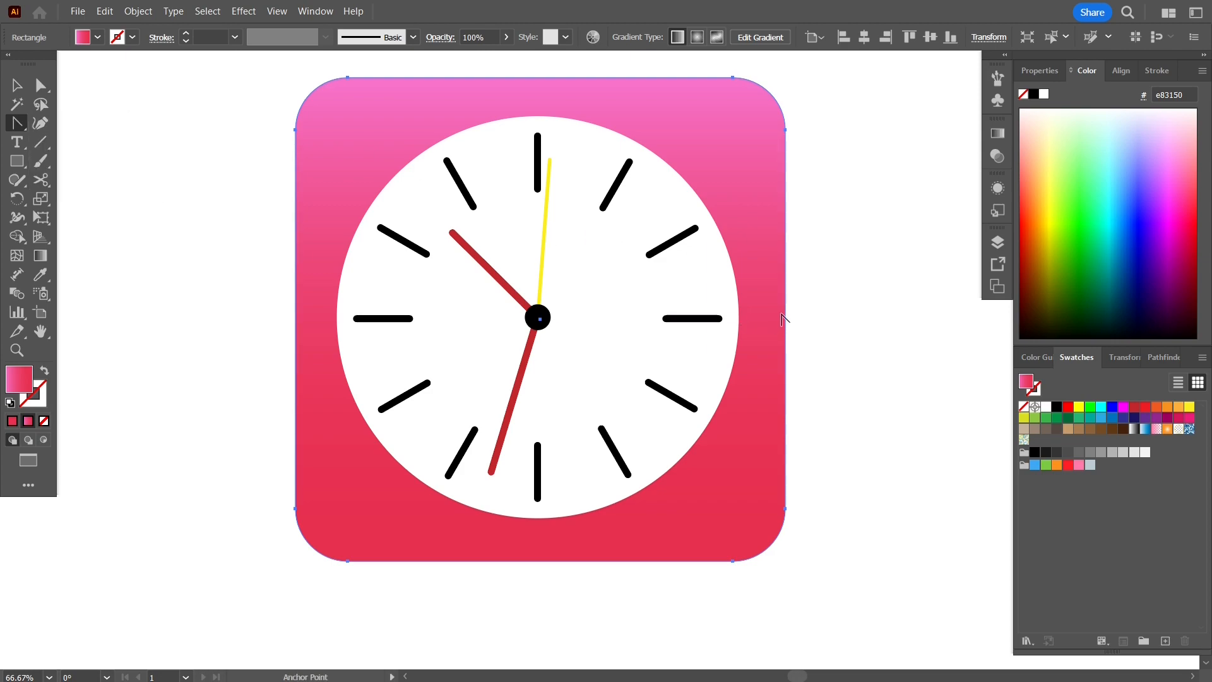
drag(788, 316, 790, 314)
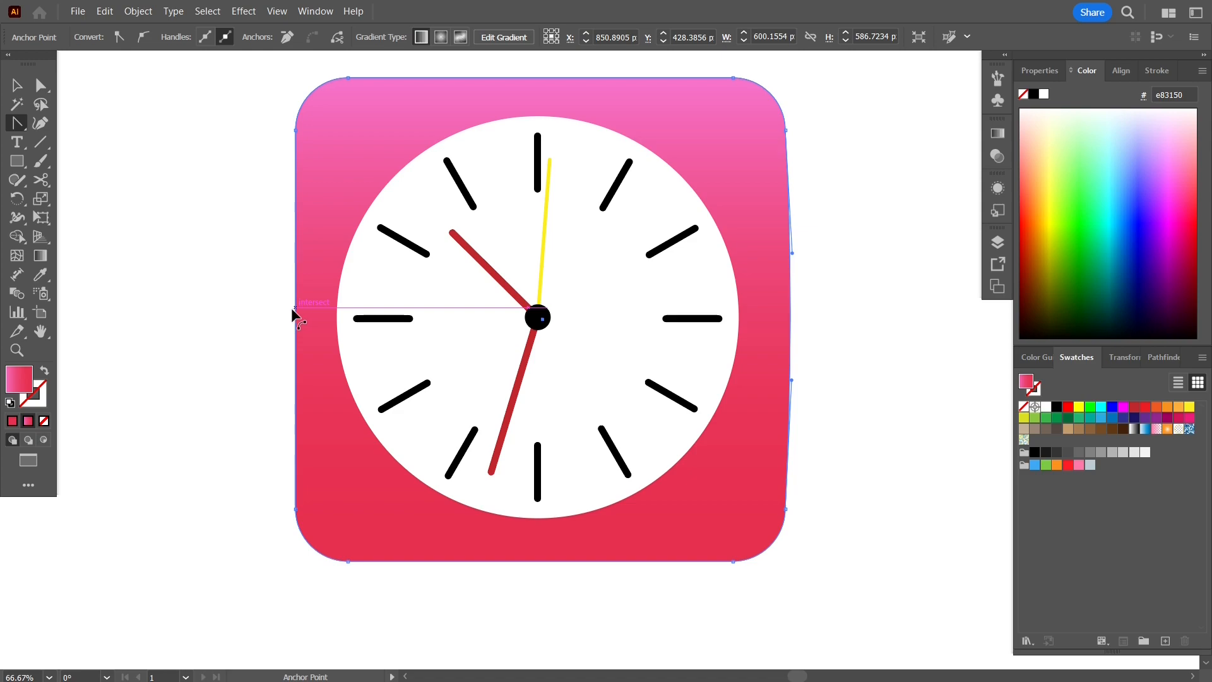
drag(295, 314, 284, 314)
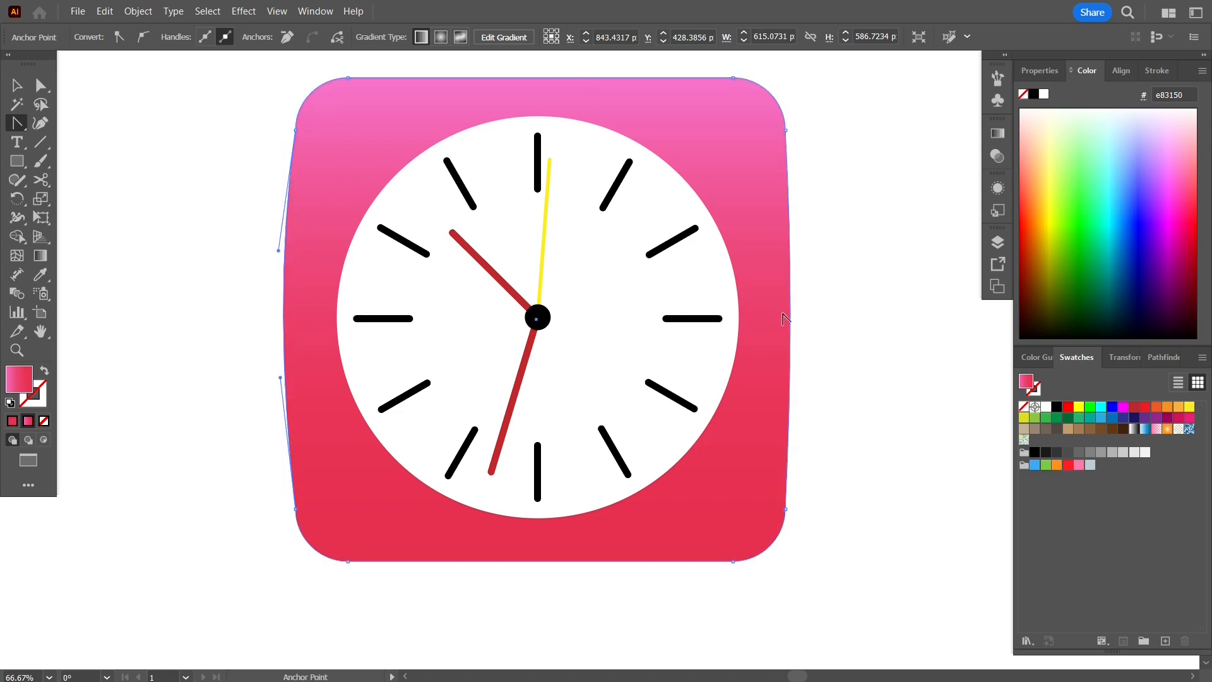
drag(792, 327, 804, 328)
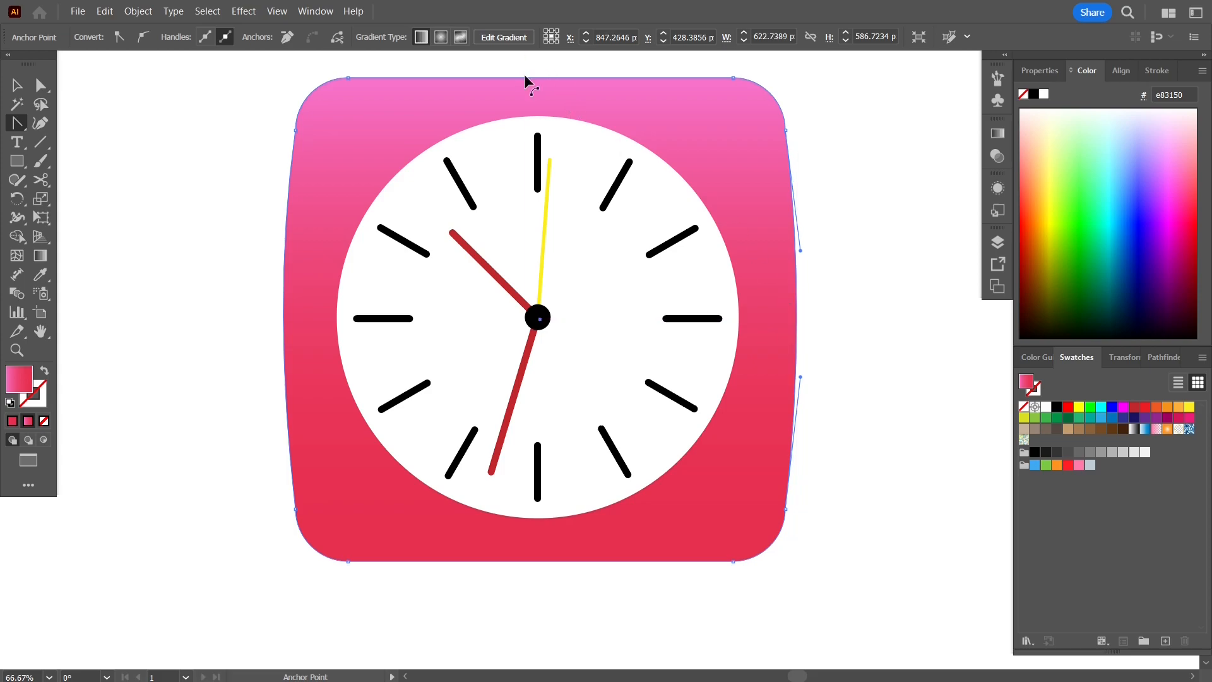
drag(535, 78, 536, 68)
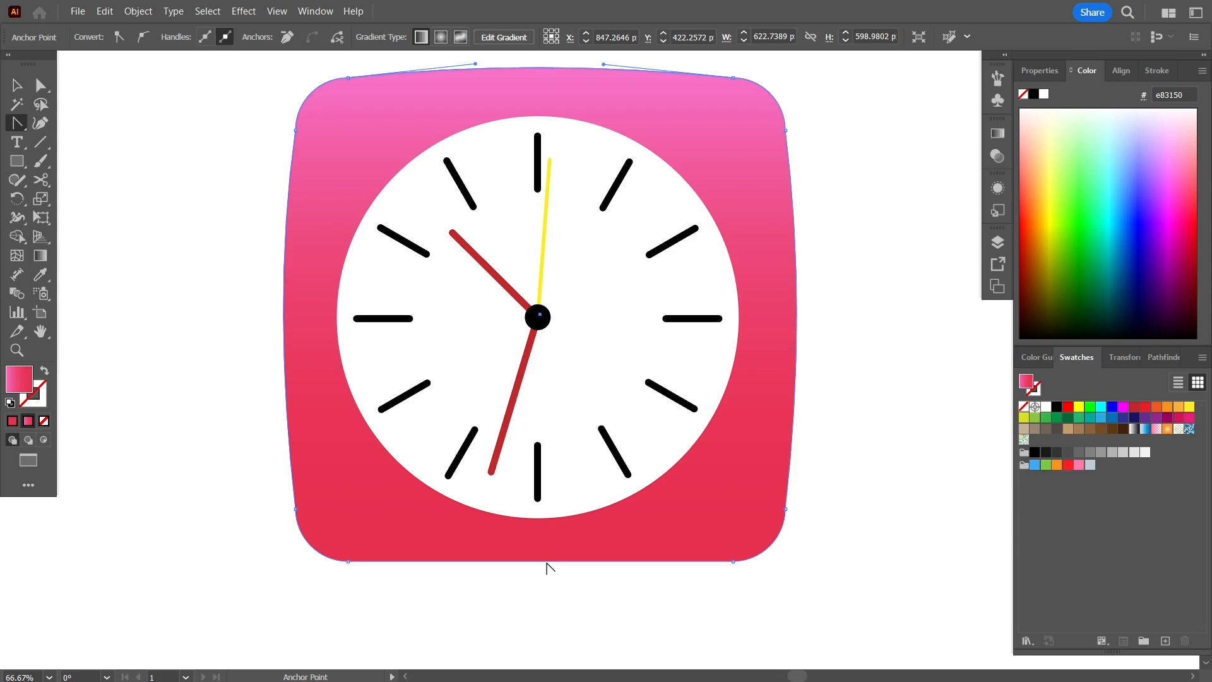
drag(547, 562, 547, 571)
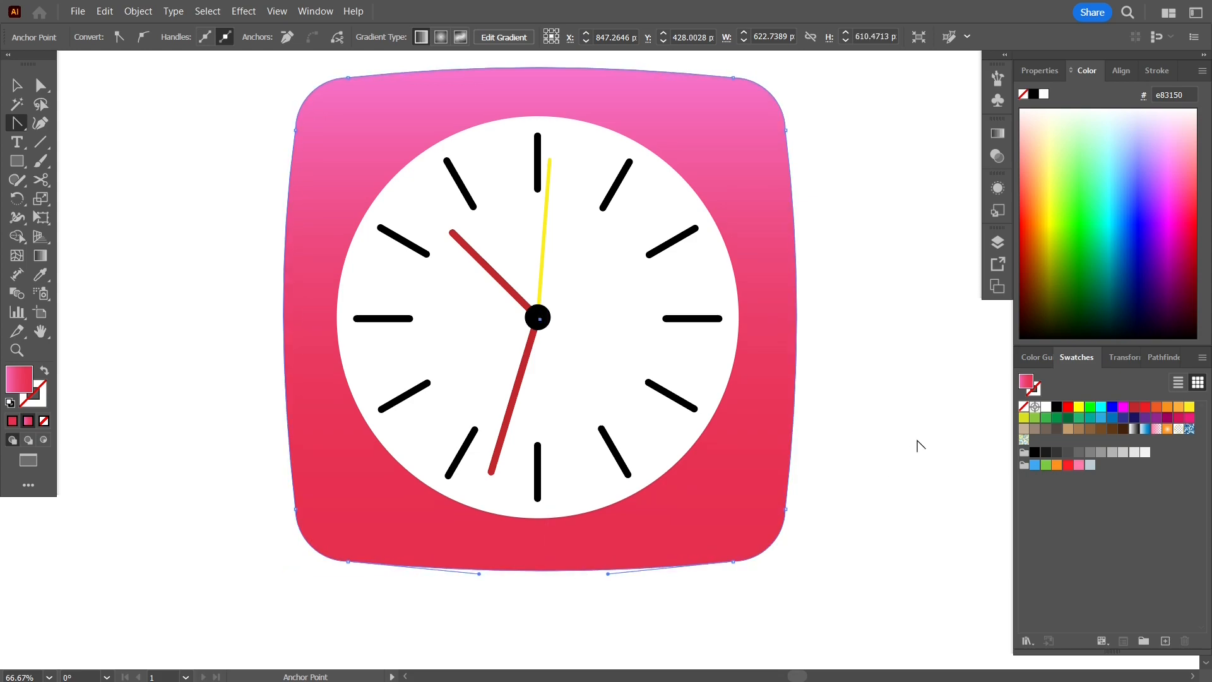
click(15, 82)
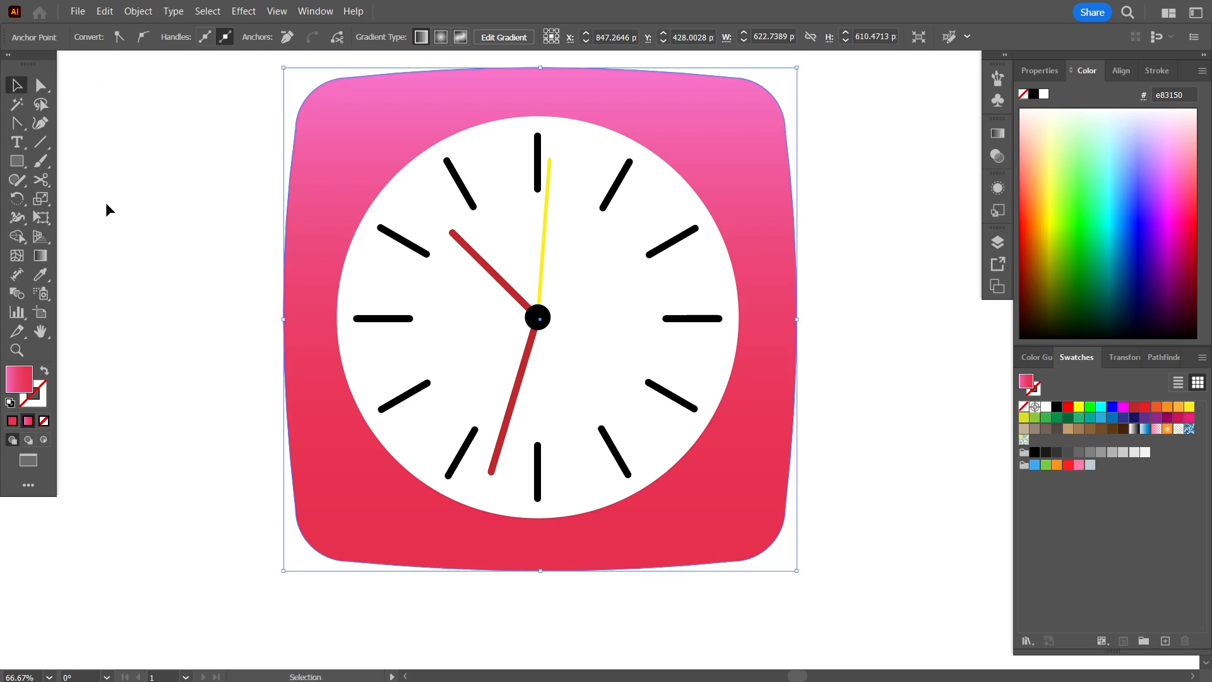
click(107, 207)
Group the curved gradient frame with the clock and deselect everything
drag(133, 209, 125, 246)
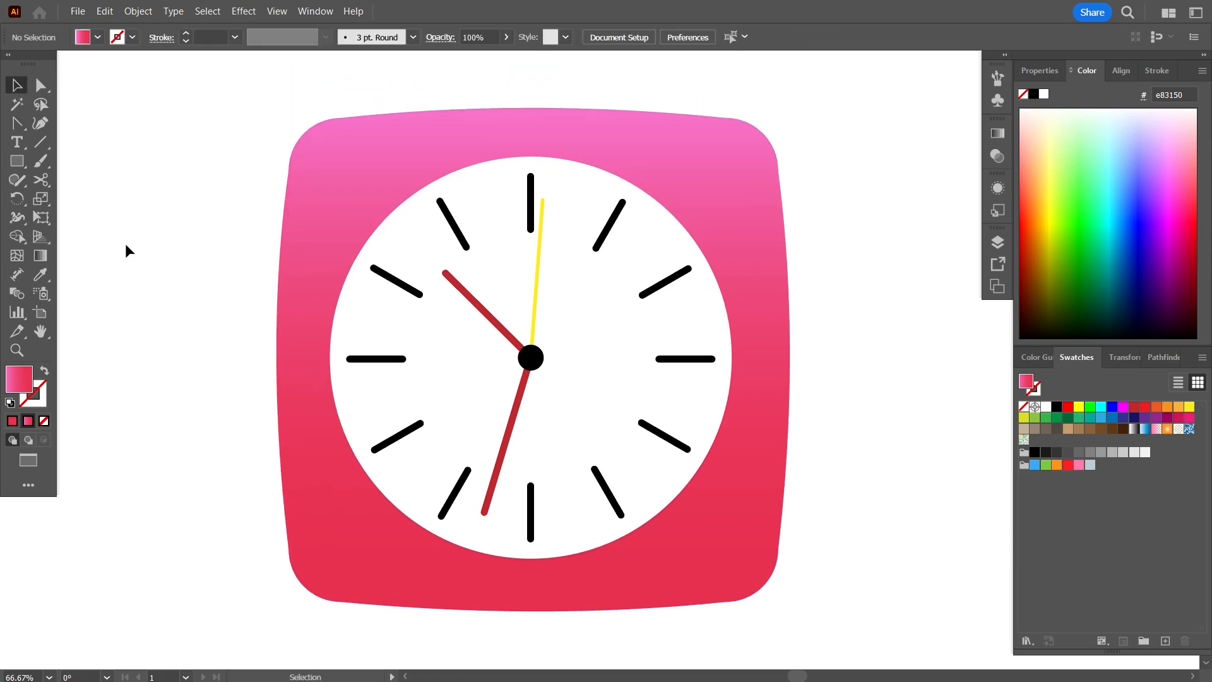
drag(188, 101, 842, 641)
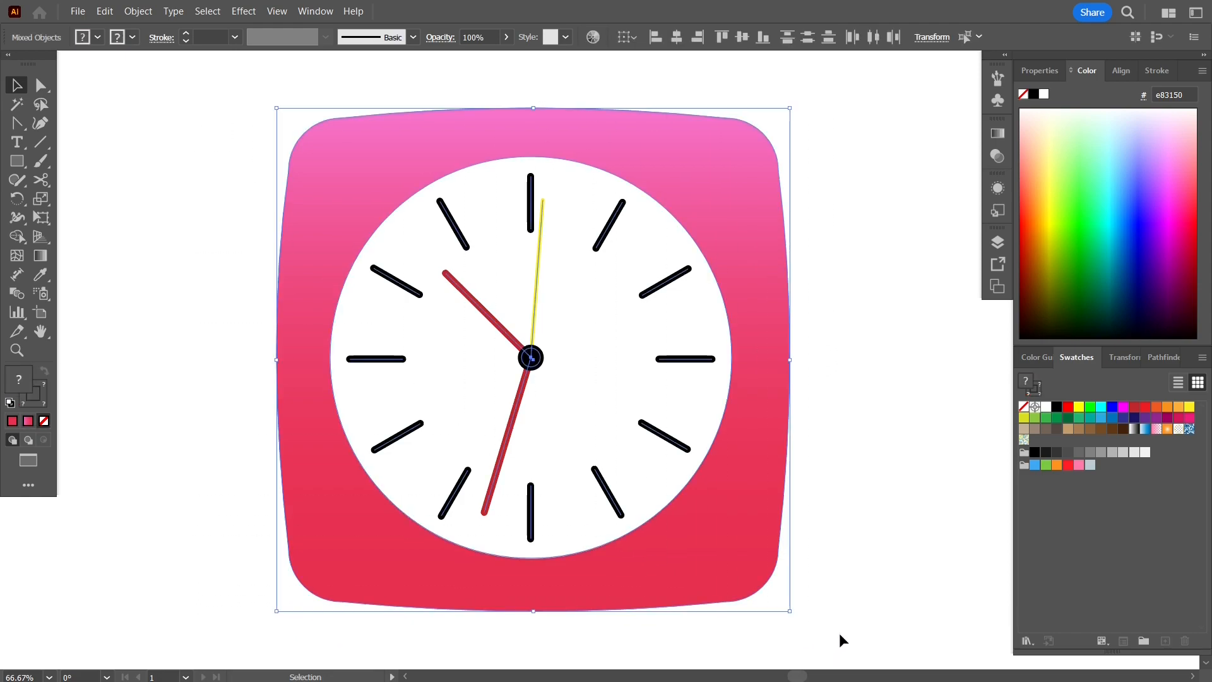
key(ctrl+g)
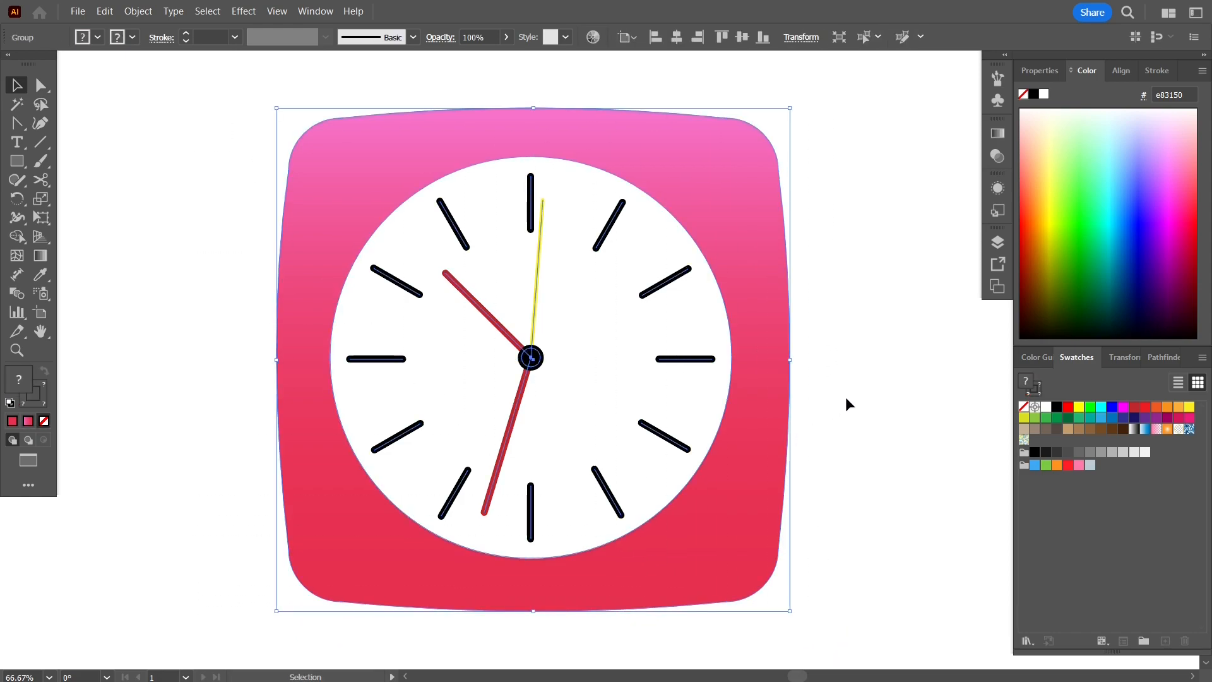
click(847, 396)
Examine the finished clock in full-screen mode, centred in the view
key(f)
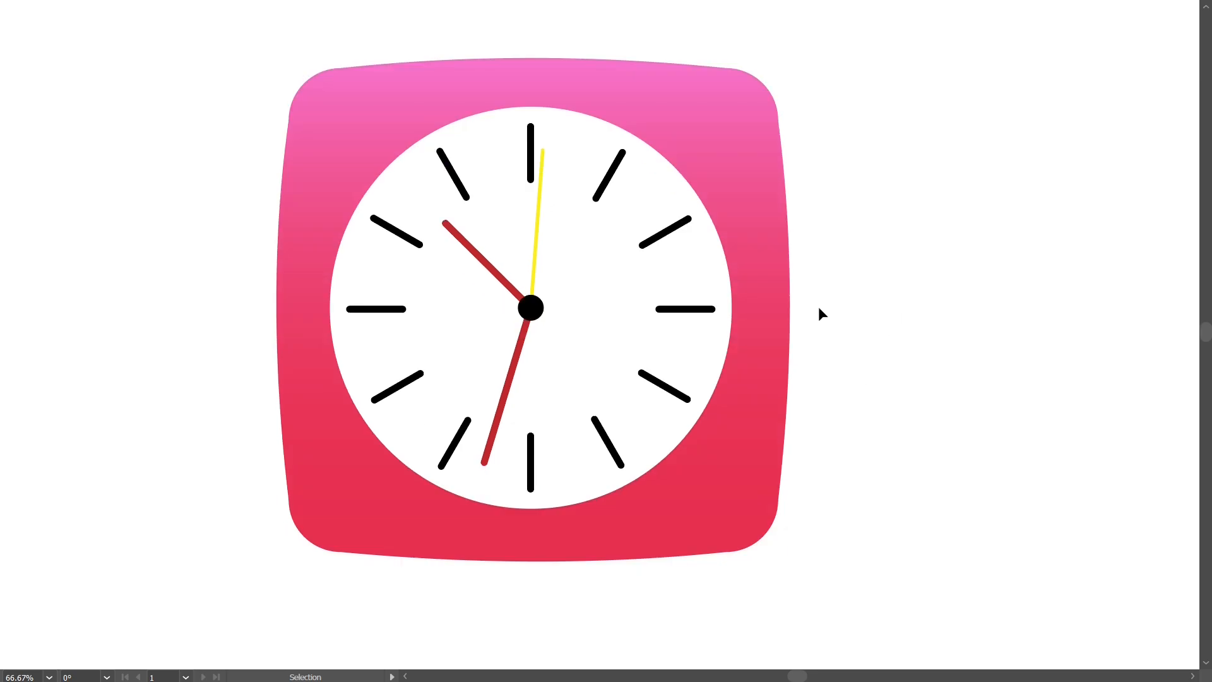
key(space)
drag(843, 259, 880, 270)
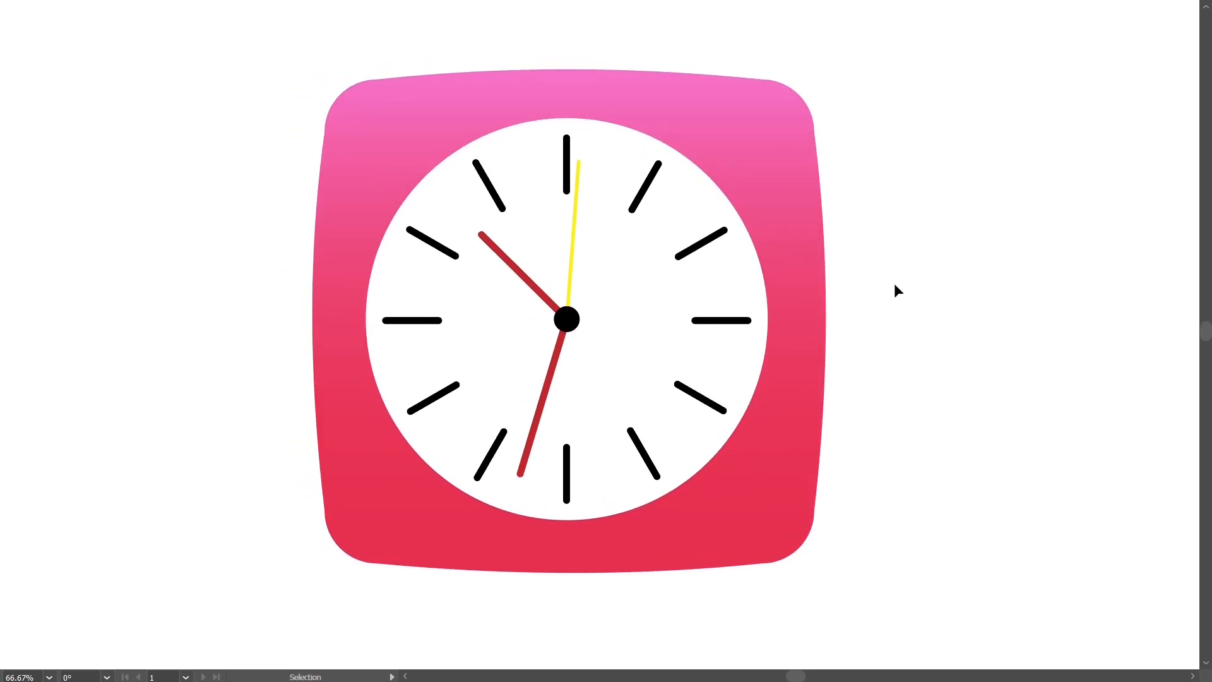